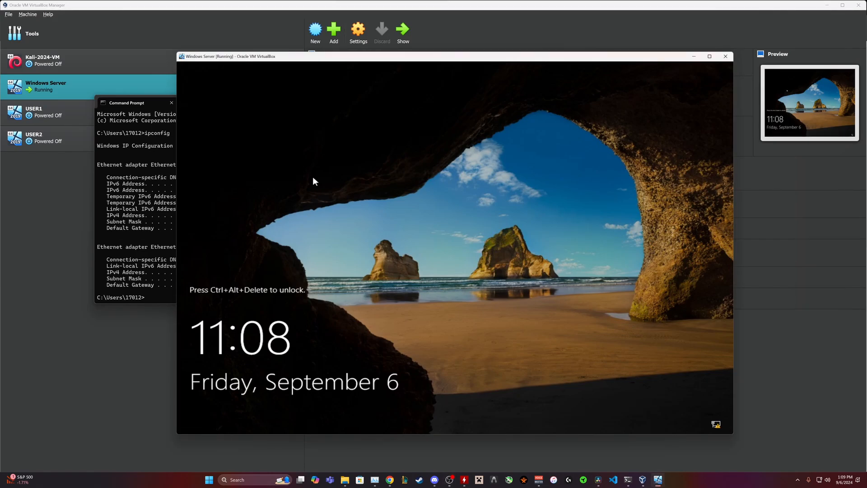
# Leave scaled mode and send Ctrl-Alt-Del to the Windows Server VM.
pyautogui.hotkey('ctrl', 'c')
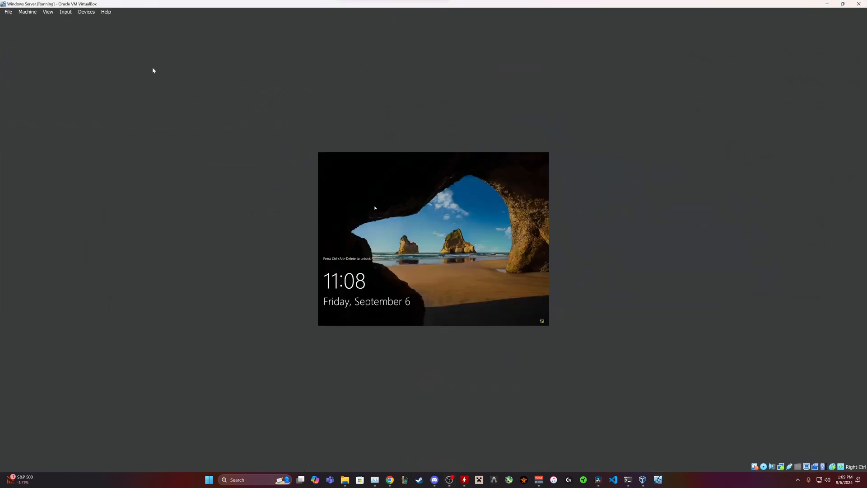
pyautogui.click(70, 11)
pyautogui.moveTo(90, 21)
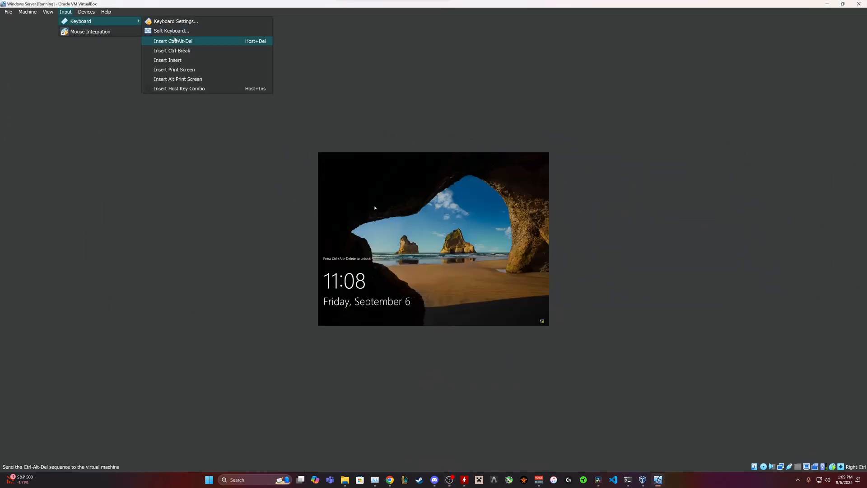
pyautogui.click(180, 41)
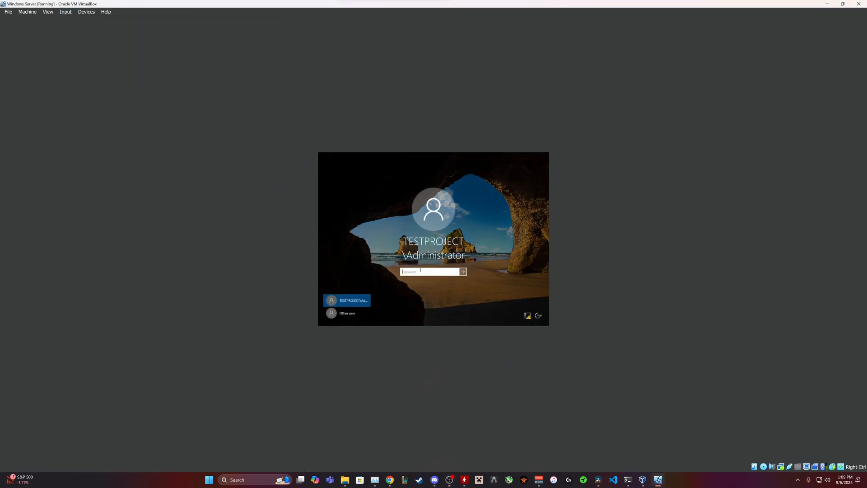
# Sign in with the administrator password and fit the VM window to the guest display.
pyautogui.write('•••••••••')
pyautogui.press('Return')
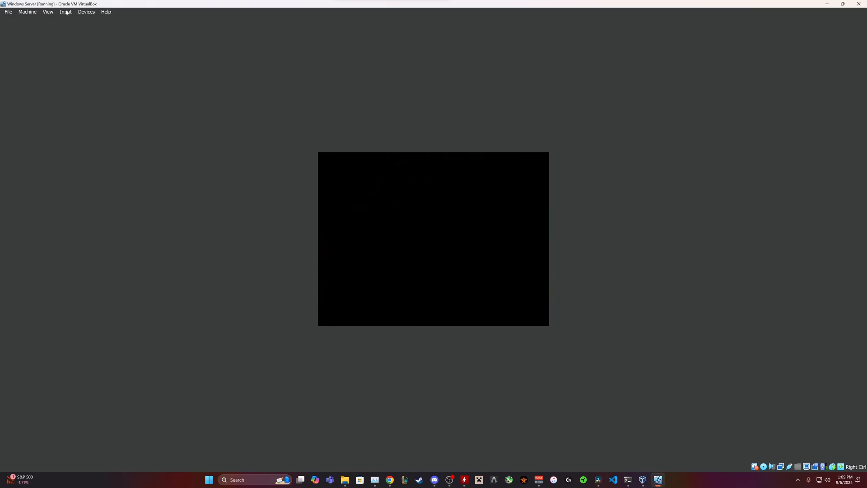
pyautogui.click(48, 12)
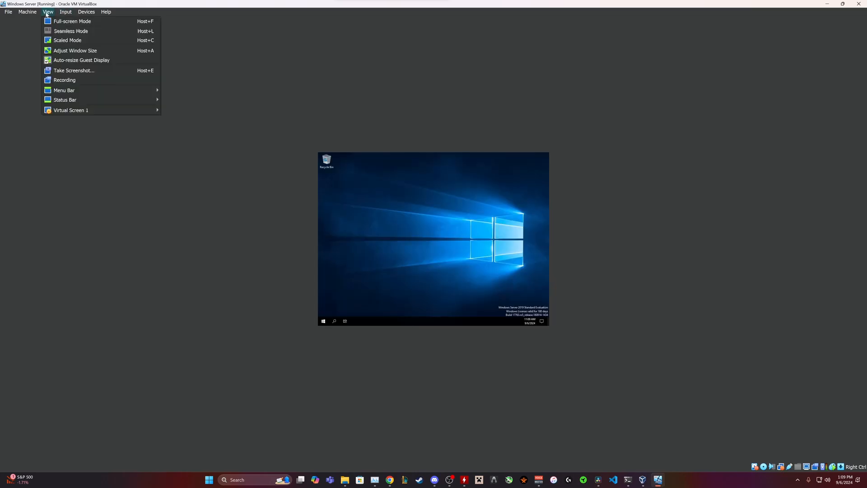
pyautogui.click(65, 47)
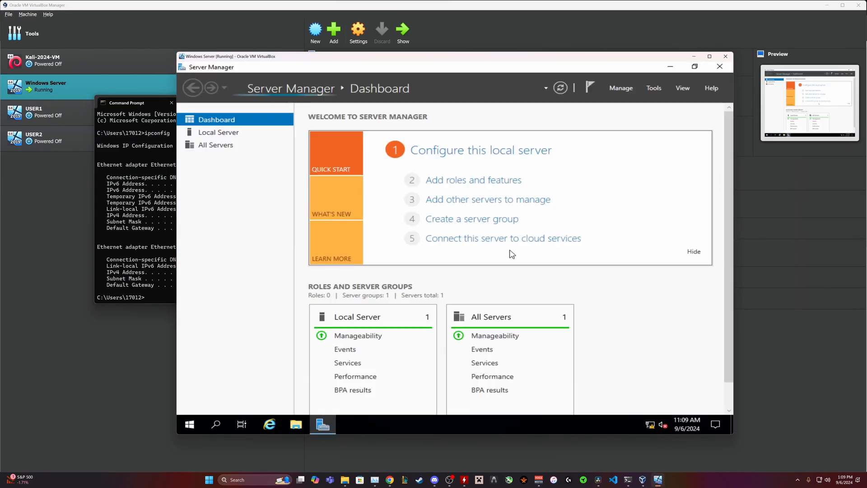
# Run the DHCP post-install wizard through Commit to authorize the server, then close Server Manager.
pyautogui.scroll(-2, 511, 262)
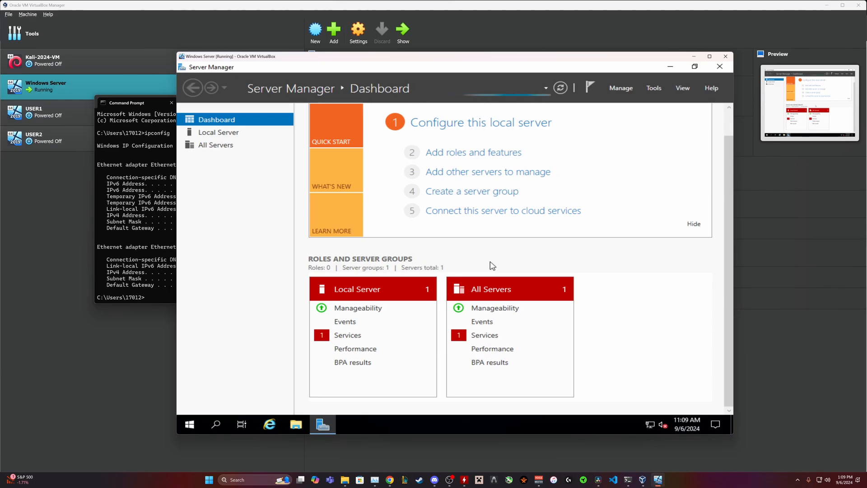
pyautogui.scroll(-3, 416, 305)
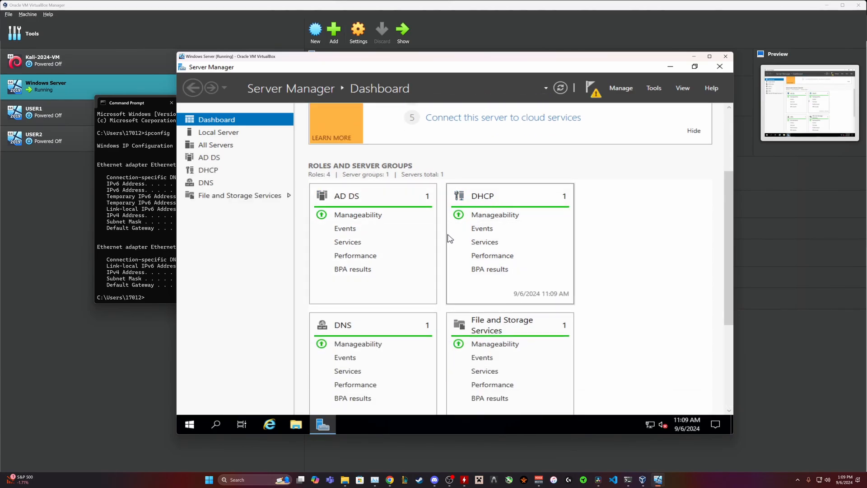
pyautogui.scroll(-3, 450, 239)
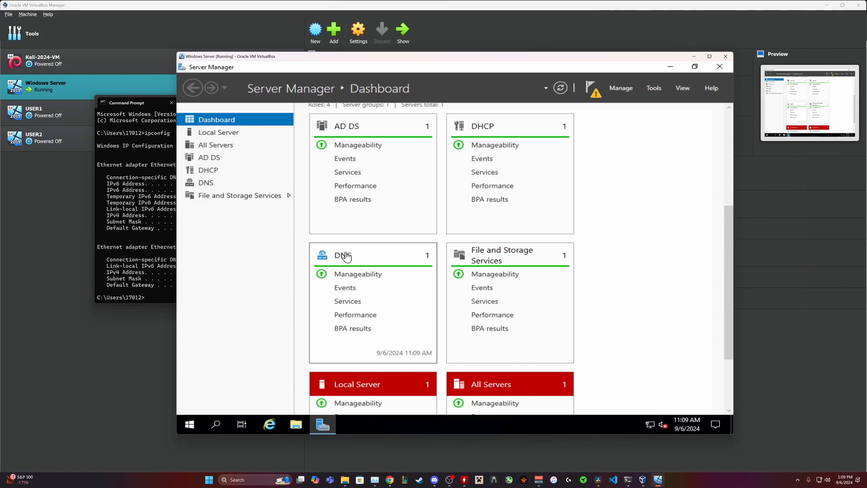
pyautogui.click(597, 91)
pyautogui.click(488, 148)
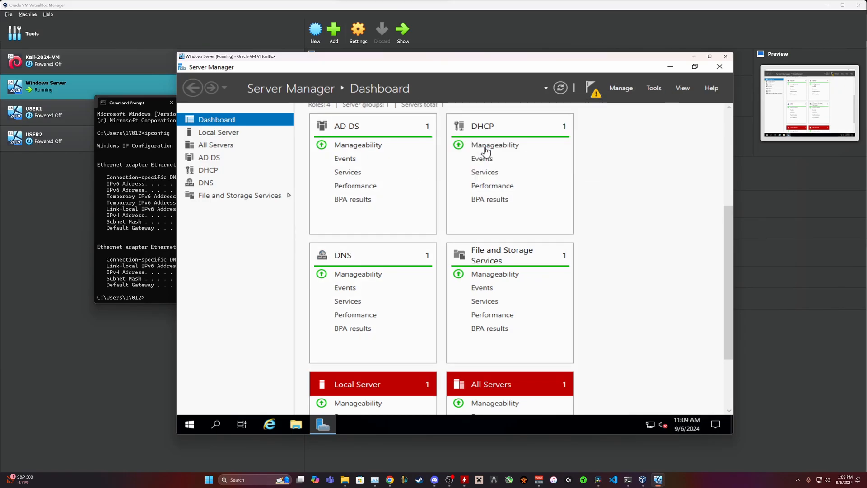
pyautogui.click(541, 400)
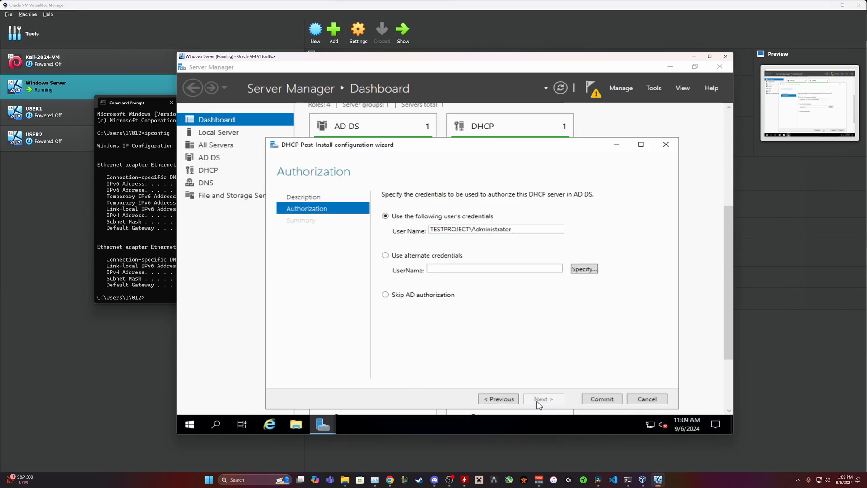
pyautogui.click(592, 402)
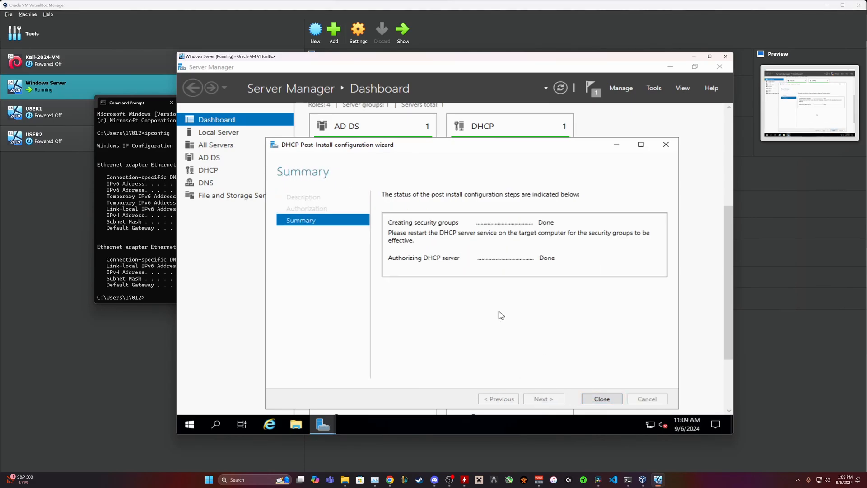
pyautogui.click(600, 399)
pyautogui.scroll(3, 583, 316)
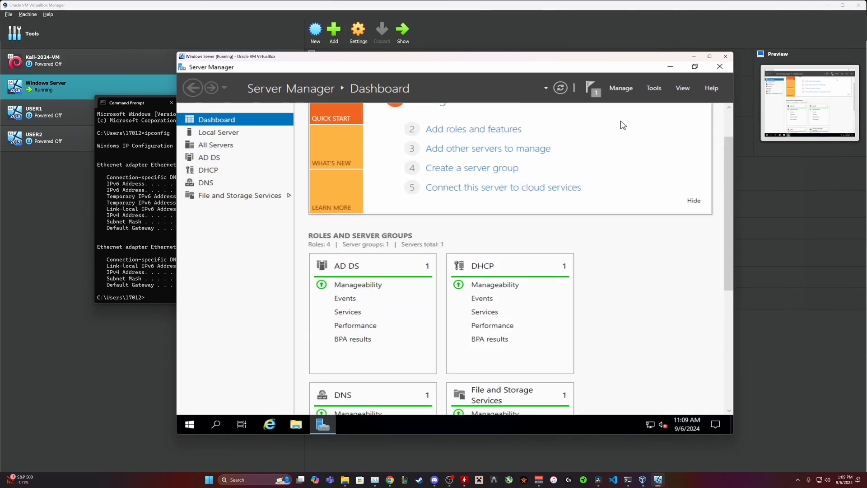
pyautogui.click(720, 66)
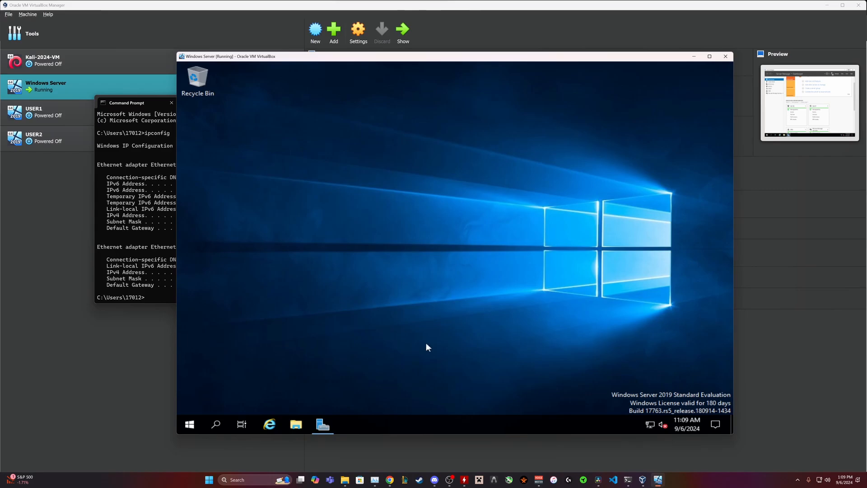
# Open Command Prompt from the Start search 'cmd' and run ipconfig.
pyautogui.click(201, 427)
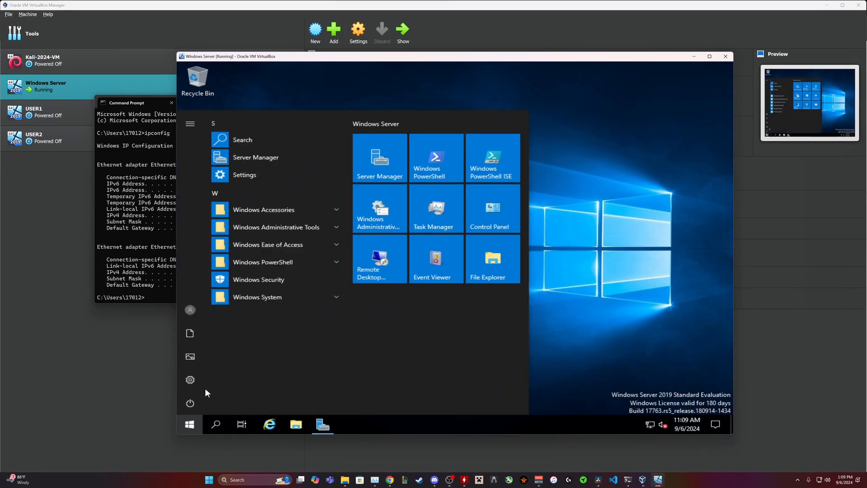
pyautogui.write('cmd')
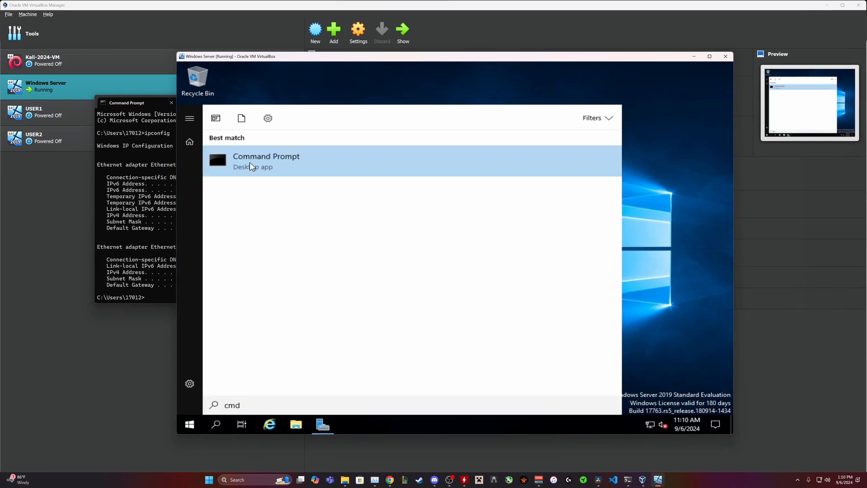
pyautogui.click(251, 163)
pyautogui.write('ipconfig')
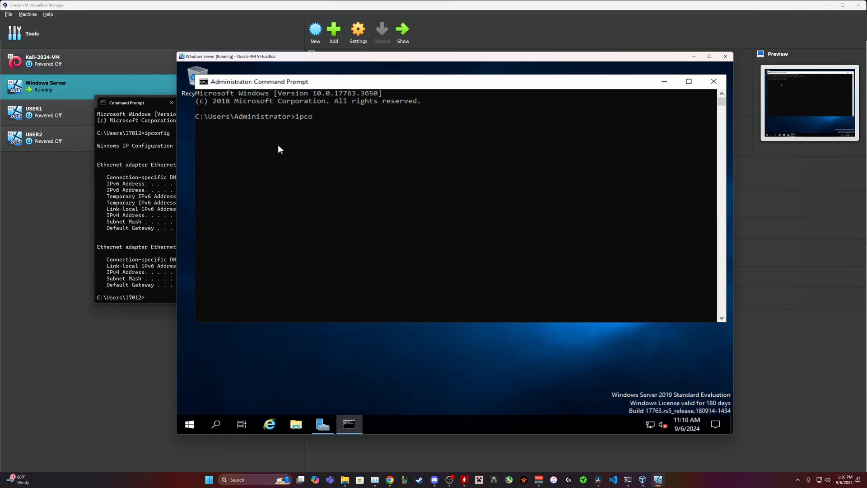
pyautogui.press('Return')
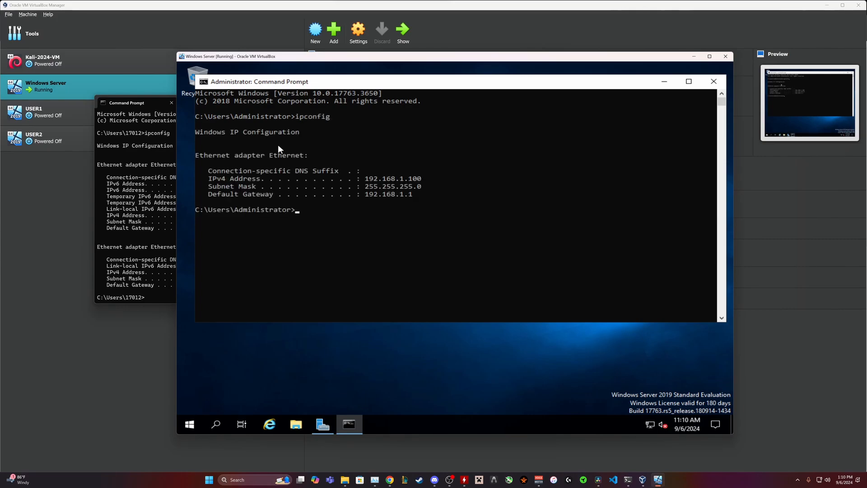
# Check the IPv4 address 192.168.1.100 and gateway 192.168.1.1, then close Command Prompt.
pyautogui.moveTo(366, 178); pyautogui.dragTo(427, 180)
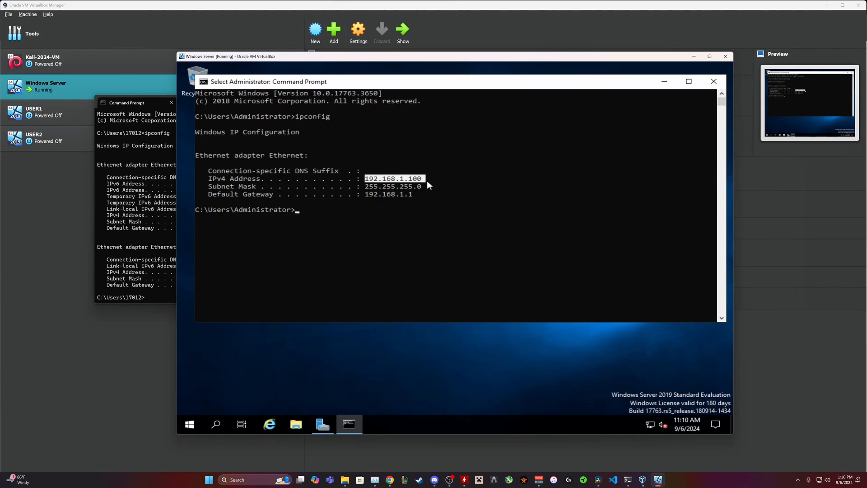
pyautogui.moveTo(364, 193); pyautogui.dragTo(418, 201)
pyautogui.click(412, 195)
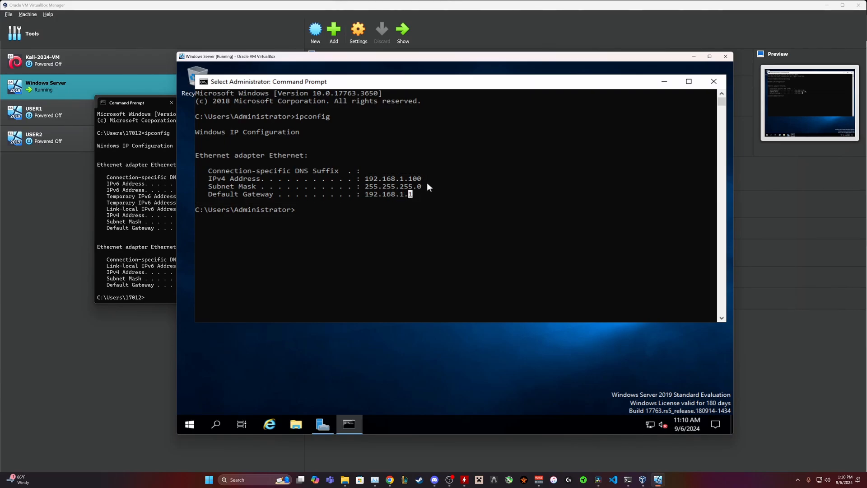
pyautogui.click(706, 83)
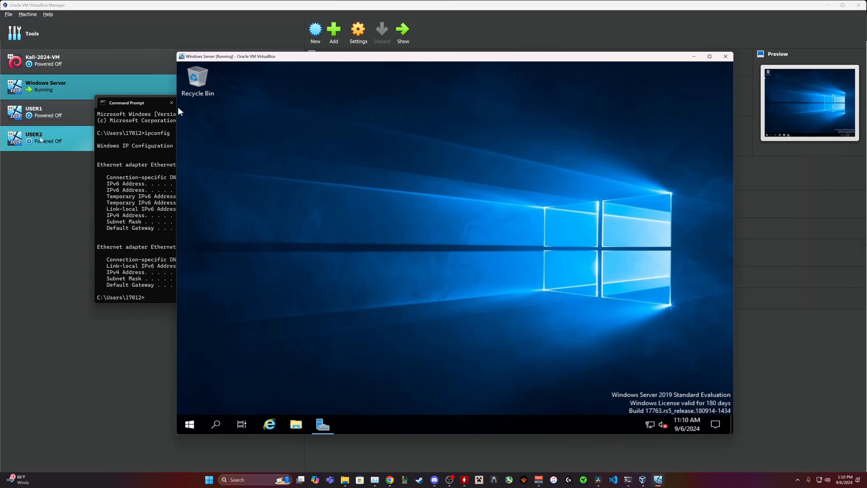
# Start the USER1 VM and choose to browse for another boot disc image.
pyautogui.click(42, 116)
pyautogui.click(403, 32)
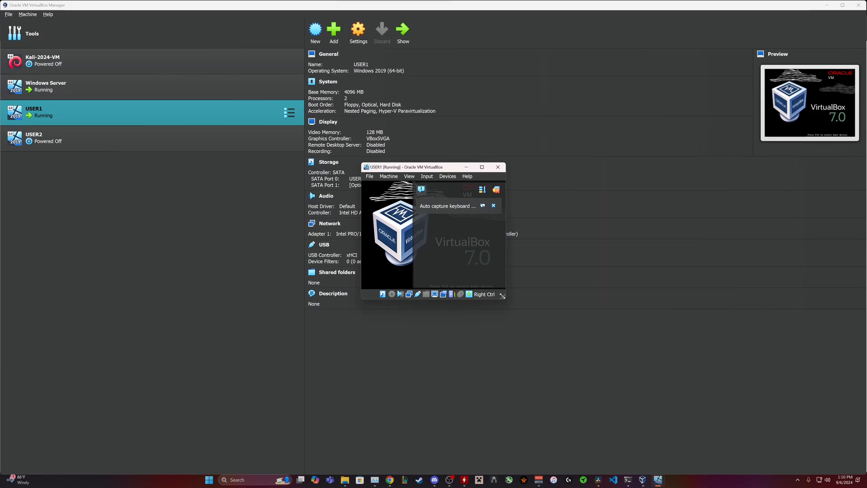
pyautogui.click(574, 249)
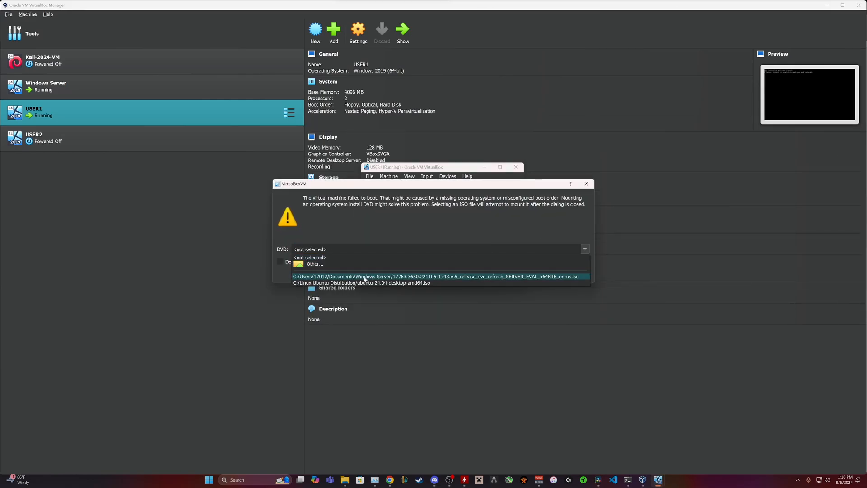
pyautogui.click(340, 265)
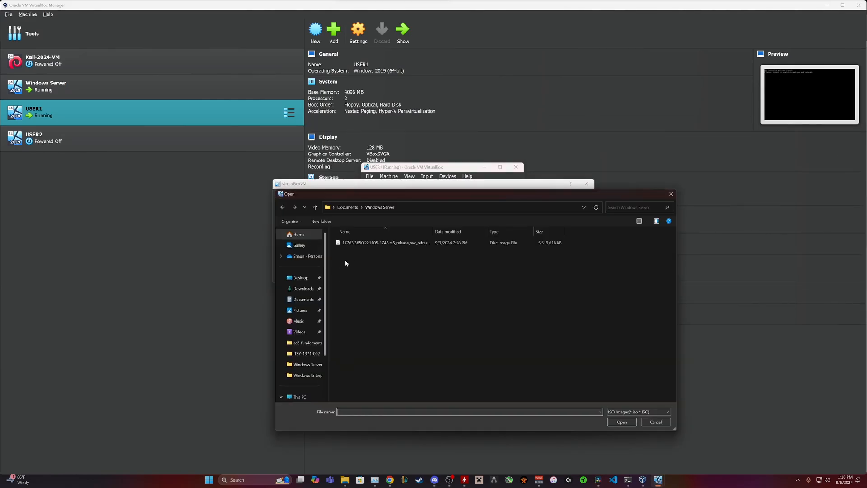
# Attach the Windows Enterprise ISO from Documents, continue booting, and enlarge the VM window.
pyautogui.click(347, 207)
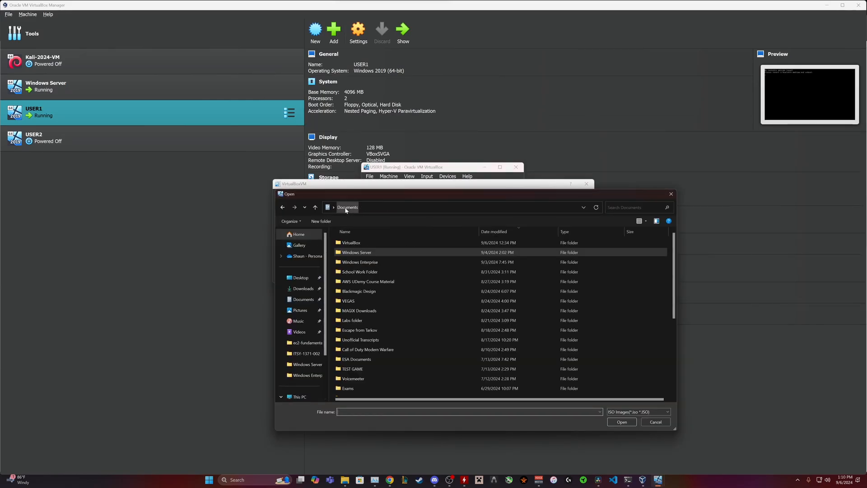
pyautogui.doubleClick(358, 260)
pyautogui.click(358, 244)
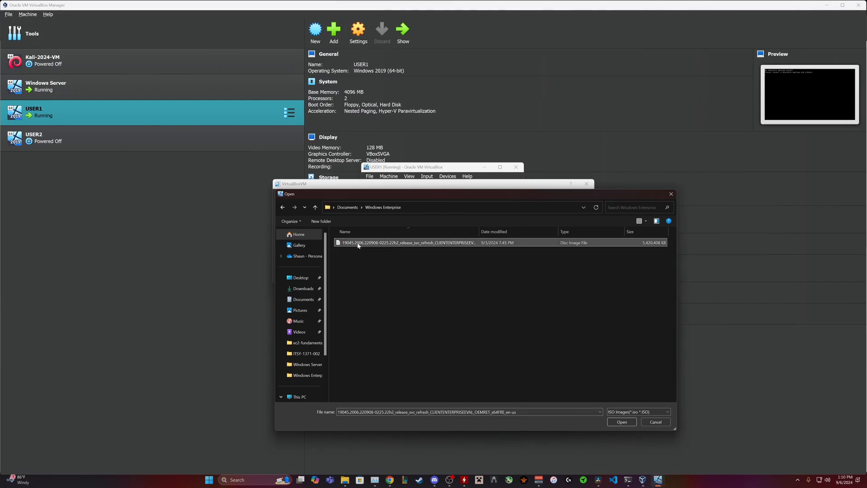
pyautogui.click(622, 423)
pyautogui.click(526, 273)
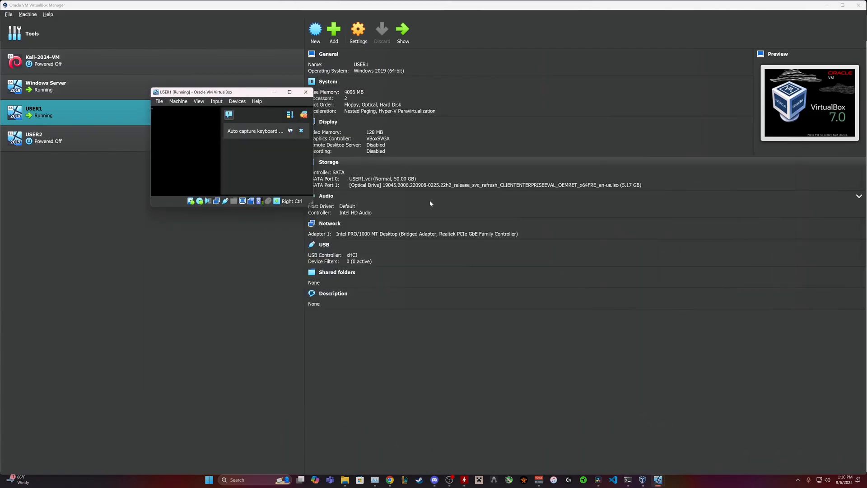
pyautogui.moveTo(319, 252); pyautogui.dragTo(669, 382)
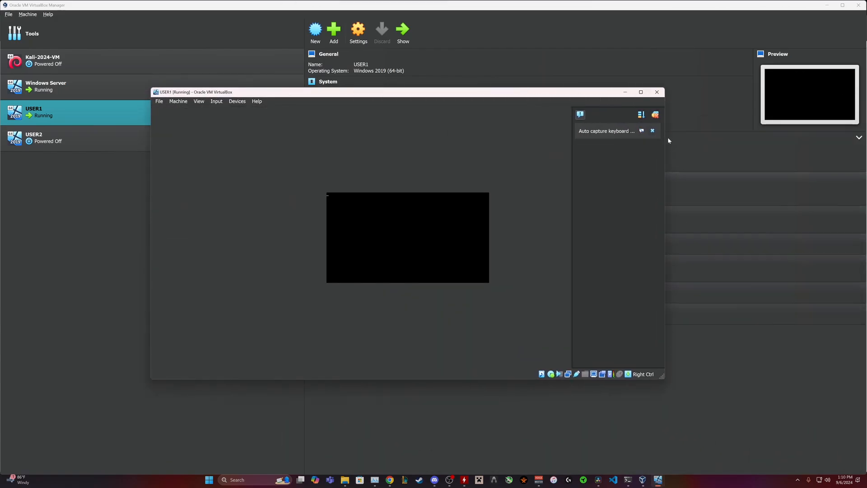
# Switch the USER1 window to scaled mode, then enlarge and reposition it.
pyautogui.click(654, 131)
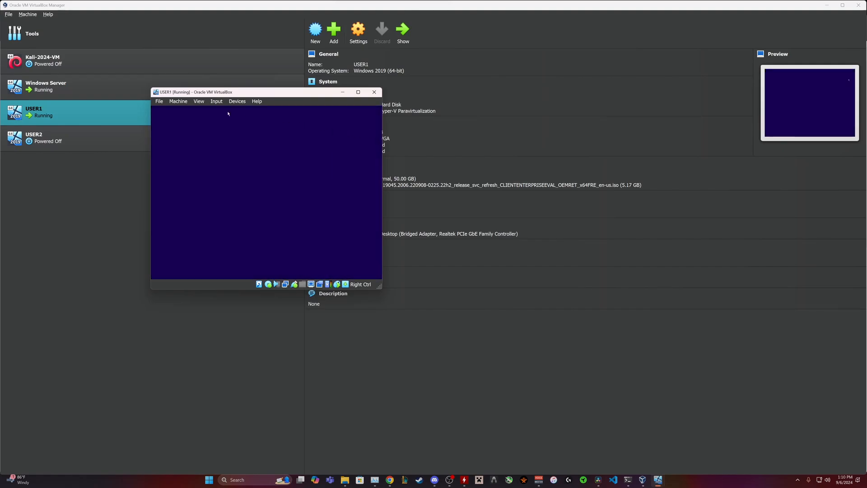
pyautogui.click(199, 102)
pyautogui.click(212, 129)
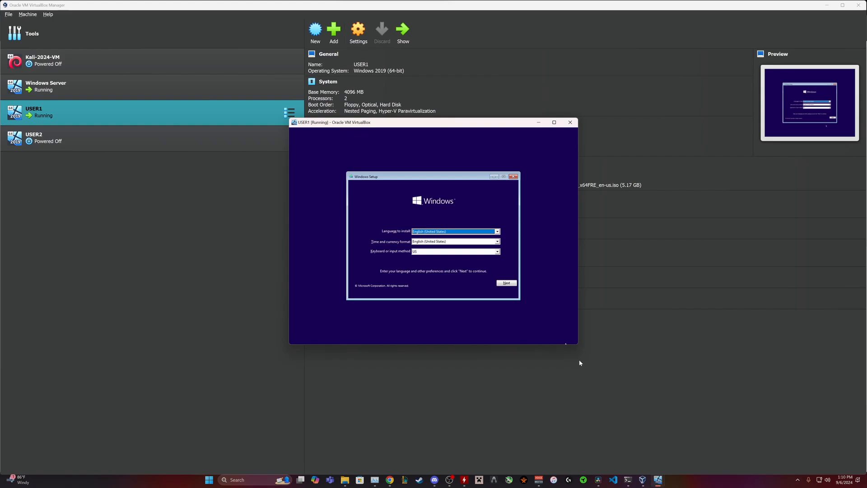
pyautogui.moveTo(579, 344); pyautogui.dragTo(820, 484)
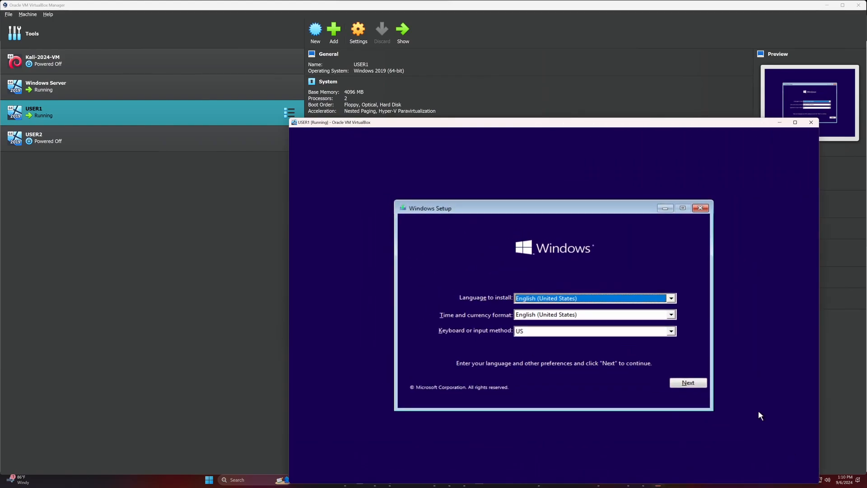
pyautogui.moveTo(530, 124); pyautogui.dragTo(422, 54)
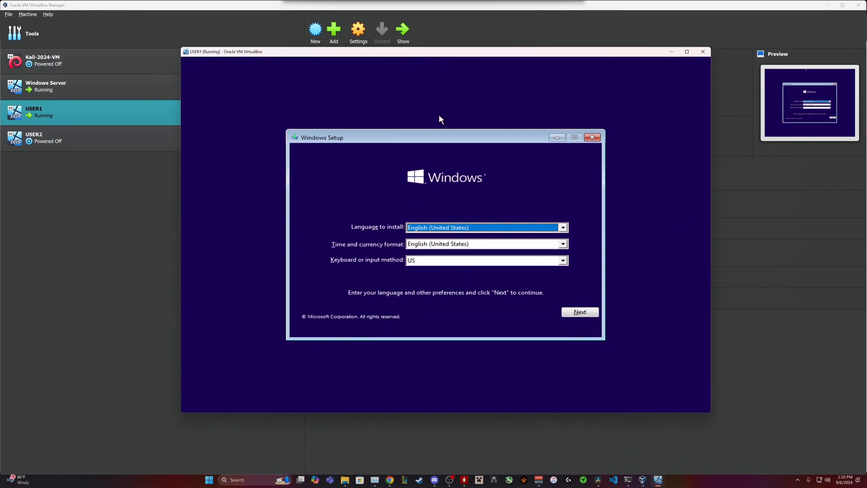
# Accept language defaults and the license, and custom-install Windows onto Drive 0.
pyautogui.click(583, 311)
pyautogui.click(430, 240)
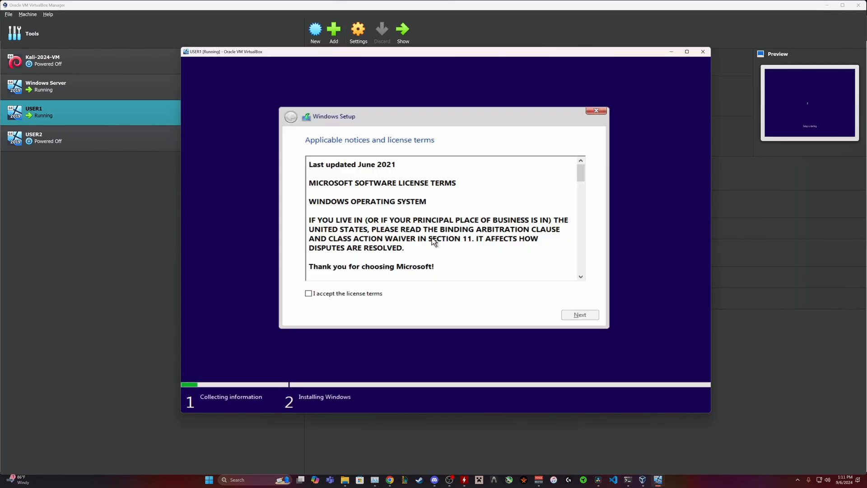
pyautogui.click(366, 296)
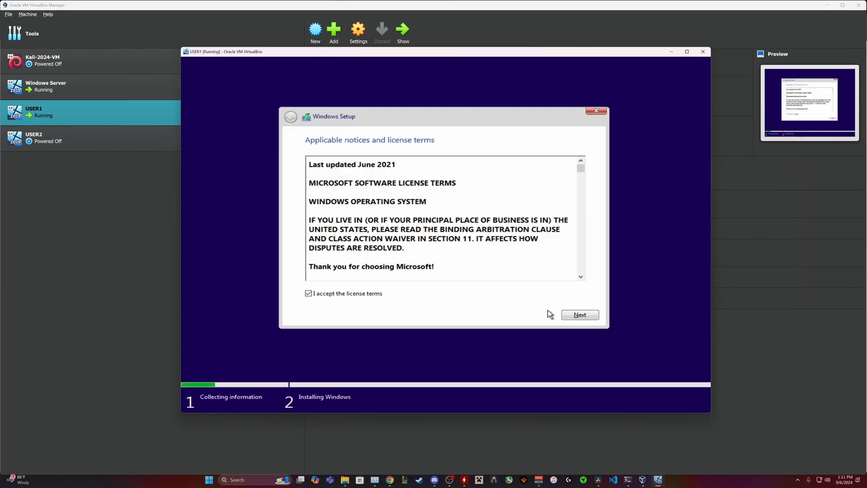
pyautogui.click(564, 315)
pyautogui.click(434, 237)
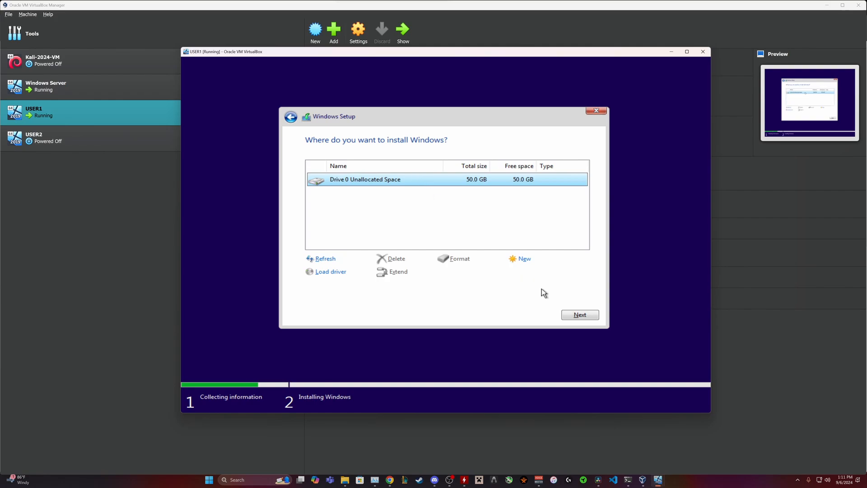
pyautogui.click(575, 315)
pyautogui.click(576, 315)
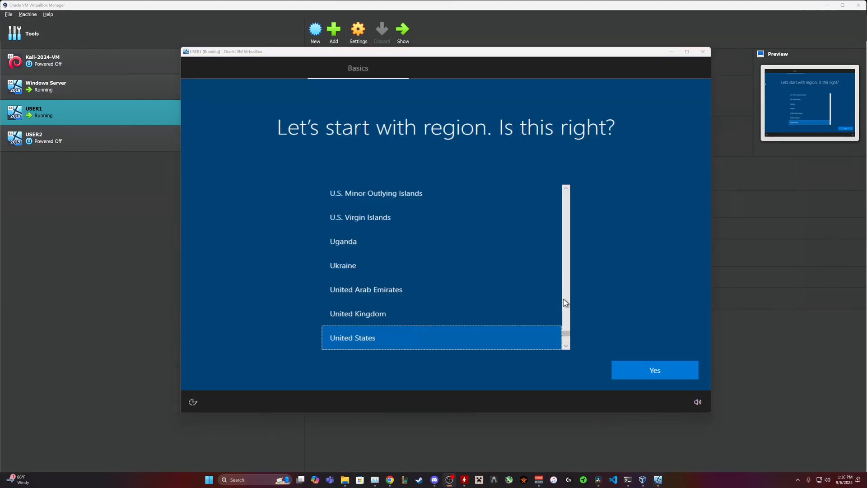
# Confirm United States region and US keyboard, skip the second layout, and pick domain join.
pyautogui.click(652, 371)
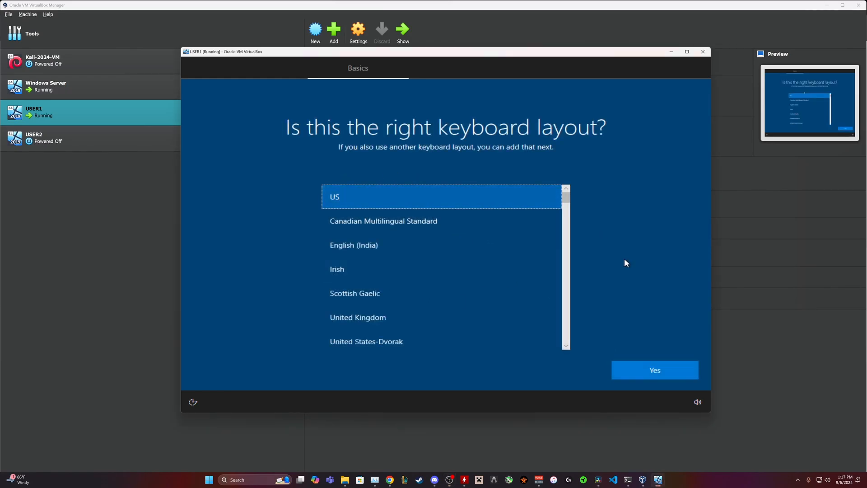
pyautogui.click(649, 366)
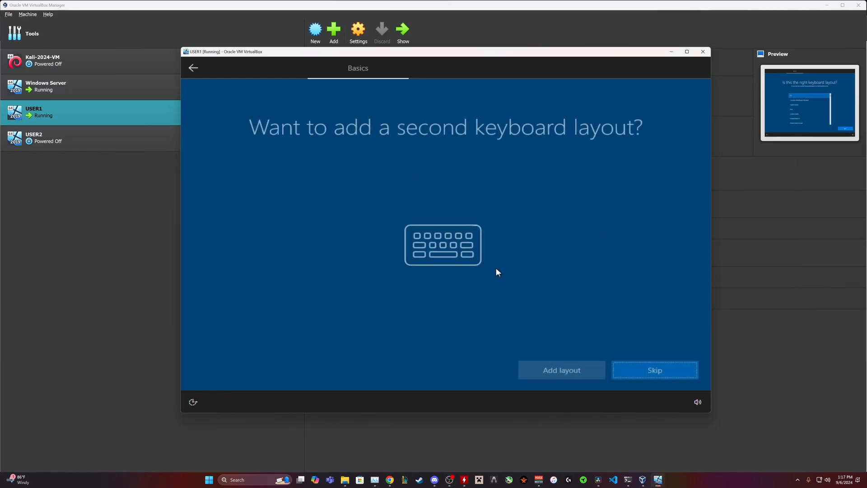
pyautogui.click(630, 377)
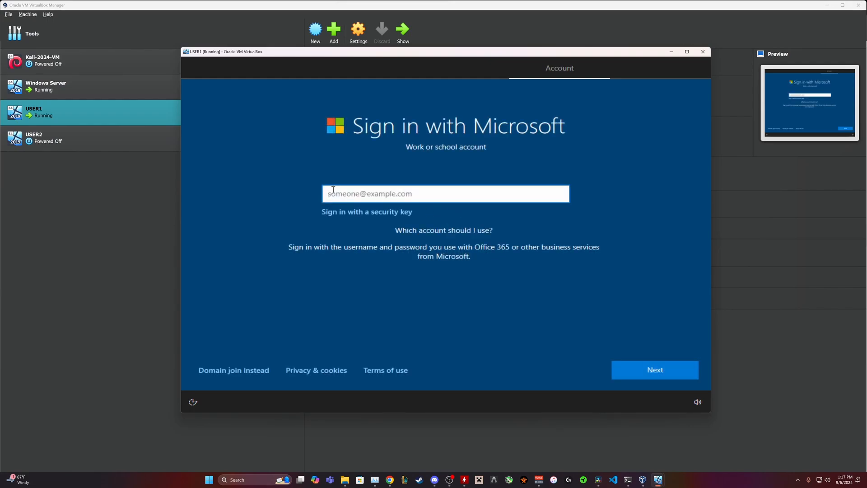
pyautogui.click(237, 375)
# Name the local account CLIENT1 and set and confirm its password.
pyautogui.click(227, 368)
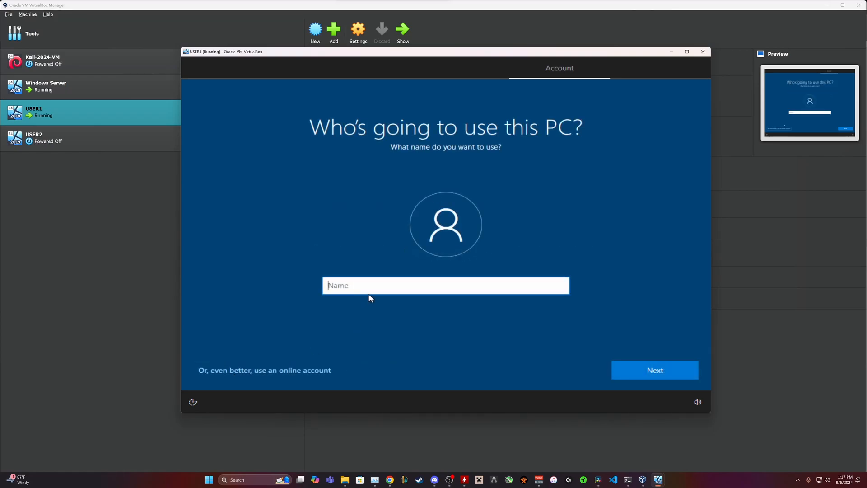
pyautogui.write('CLIENT1')
pyautogui.click(636, 367)
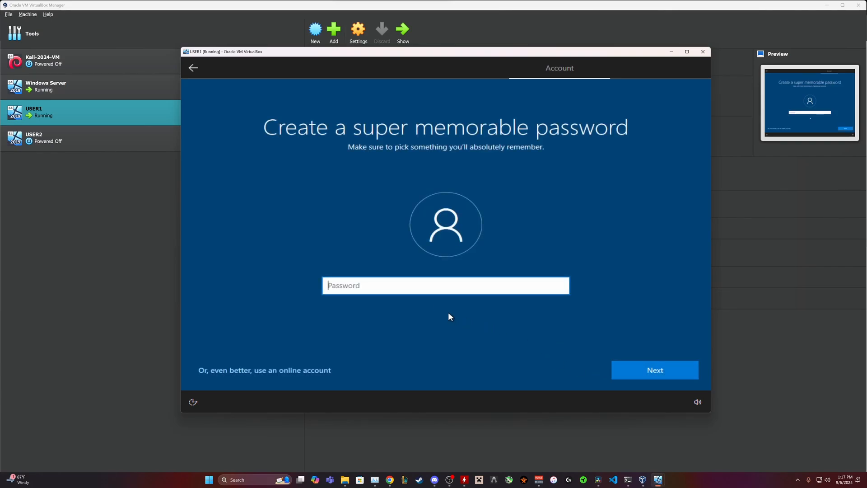
pyautogui.write('Password')
pyautogui.click(661, 365)
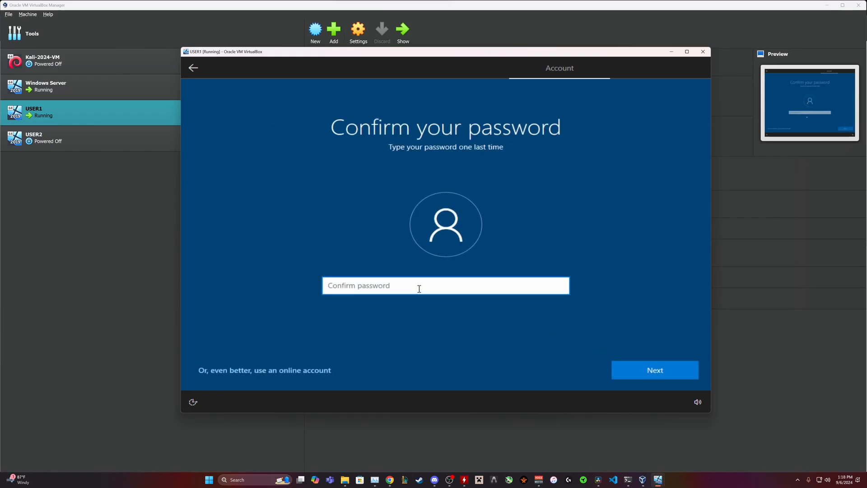
pyautogui.write('Password')
pyautogui.click(638, 361)
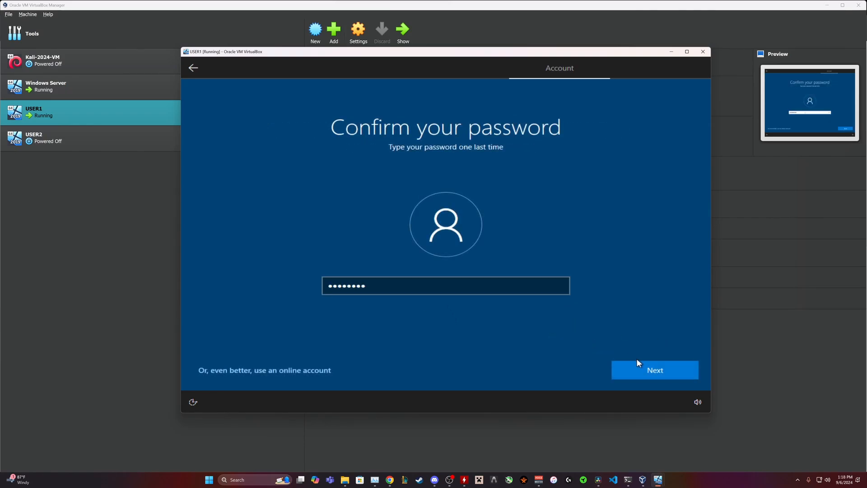
# Choose the first pet's name security question and enter its answer.
pyautogui.click(425, 298)
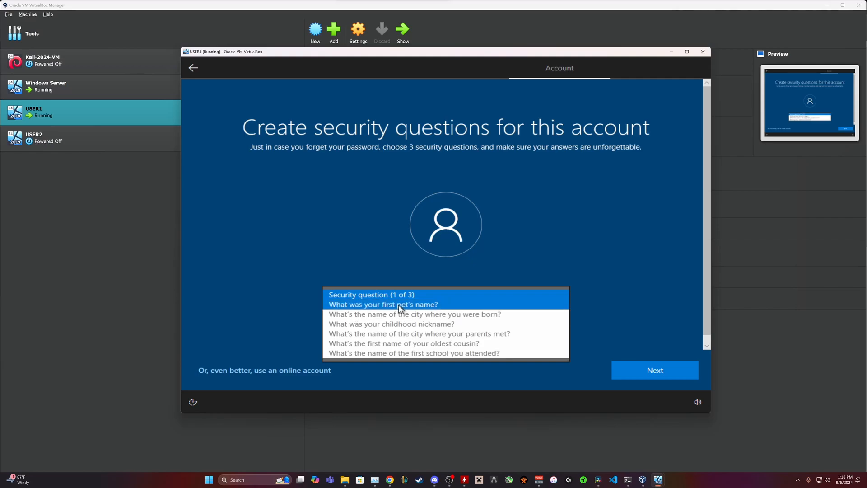
pyautogui.click(389, 304)
pyautogui.click(375, 323)
pyautogui.write('password')
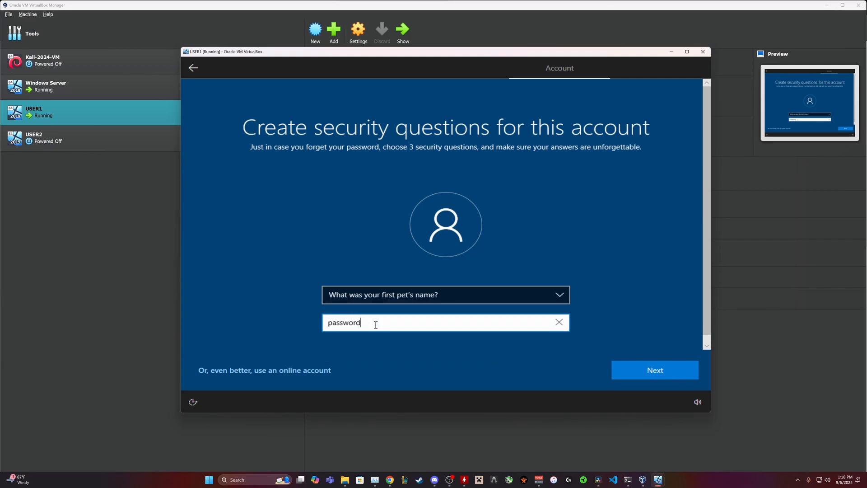
pyautogui.doubleClick(375, 325)
pyautogui.hotkey('ctrl', 'c')
pyautogui.click(674, 371)
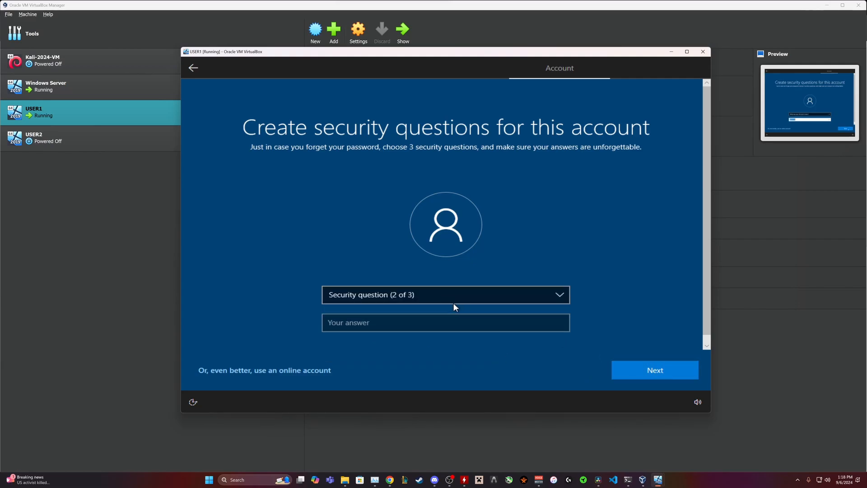
# Add the birth city and childhood nickname questions with the same answer and submit.
pyautogui.hotkey('ctrl', 'v')
pyautogui.click(427, 299)
pyautogui.click(410, 305)
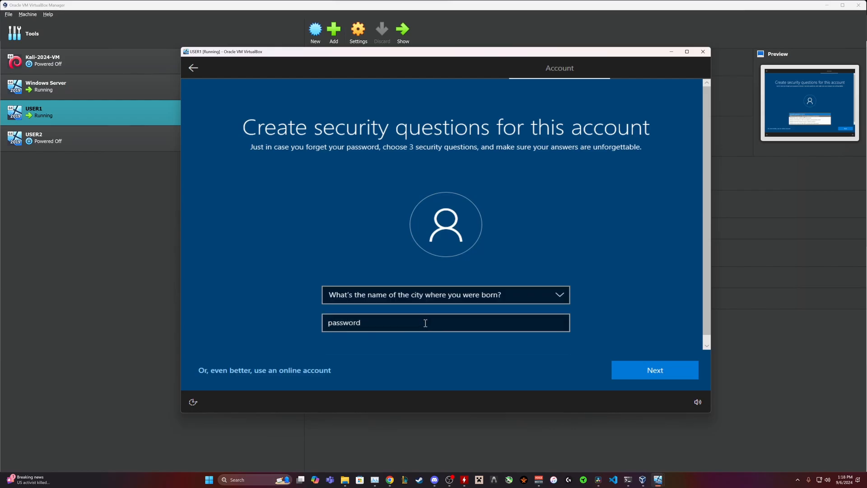
pyautogui.click(646, 370)
pyautogui.click(452, 295)
pyautogui.click(407, 304)
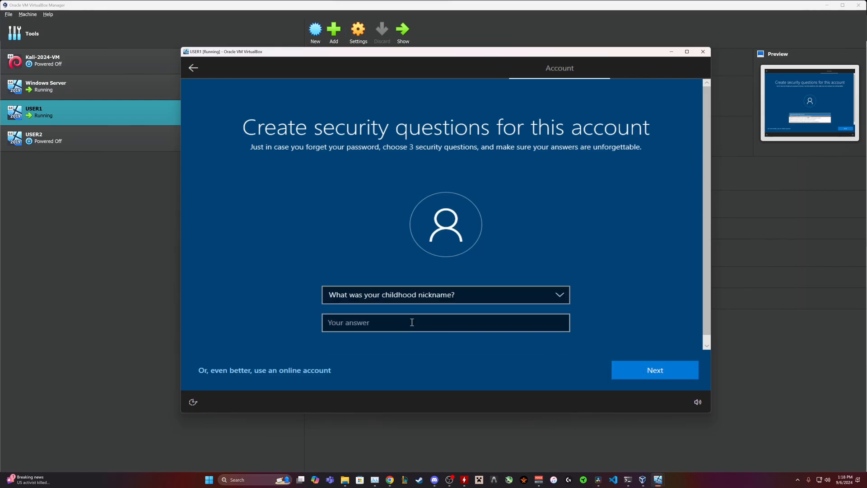
pyautogui.click(411, 323)
pyautogui.hotkey('ctrl', 'v')
pyautogui.click(648, 363)
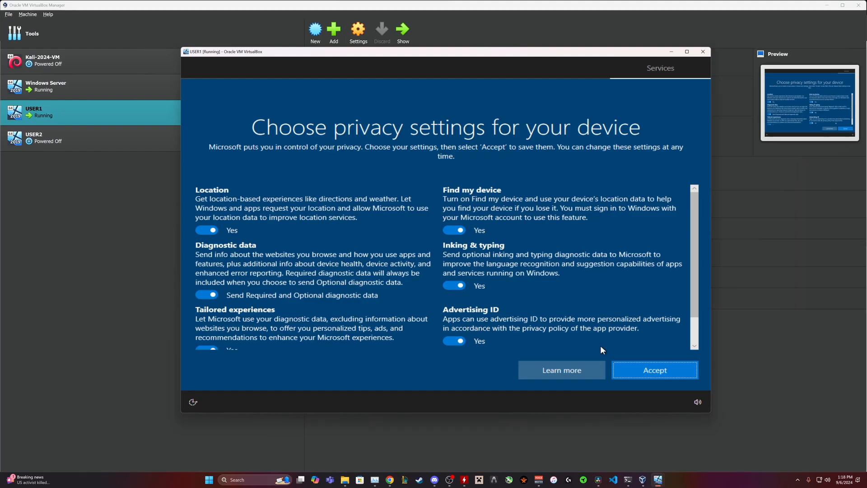
# Accept the privacy settings and choose Not now for Cortana.
pyautogui.click(640, 371)
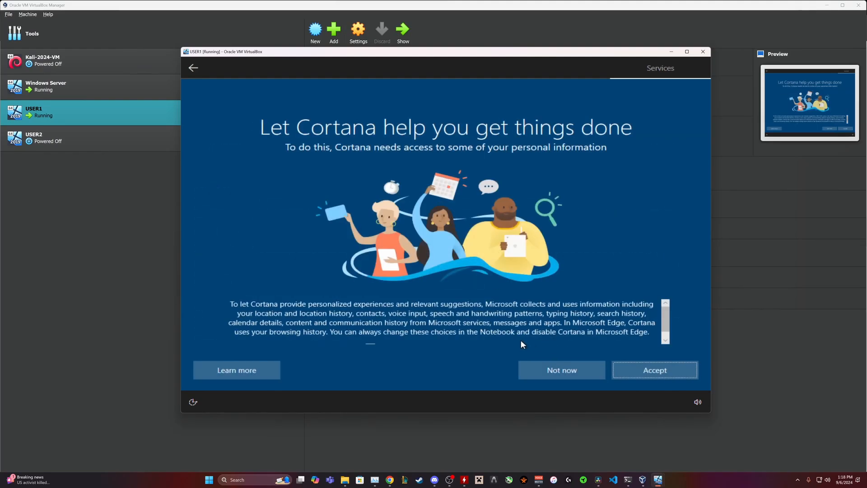
pyautogui.click(576, 364)
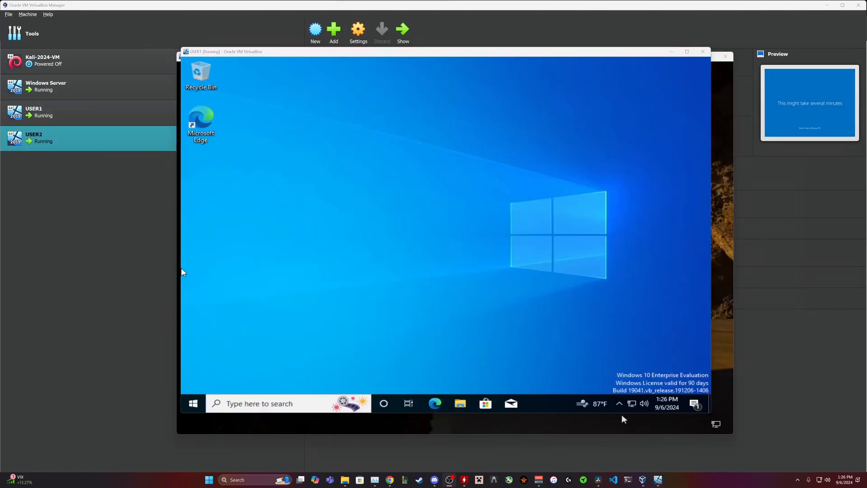
# Open the Ethernet adapter's Properties through Network & Internet settings and adapter options.
pyautogui.rightClick(633, 404)
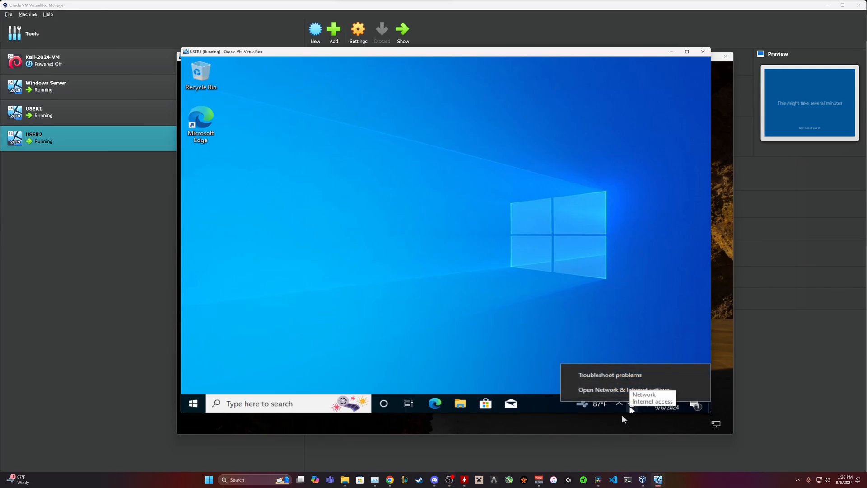
pyautogui.click(614, 389)
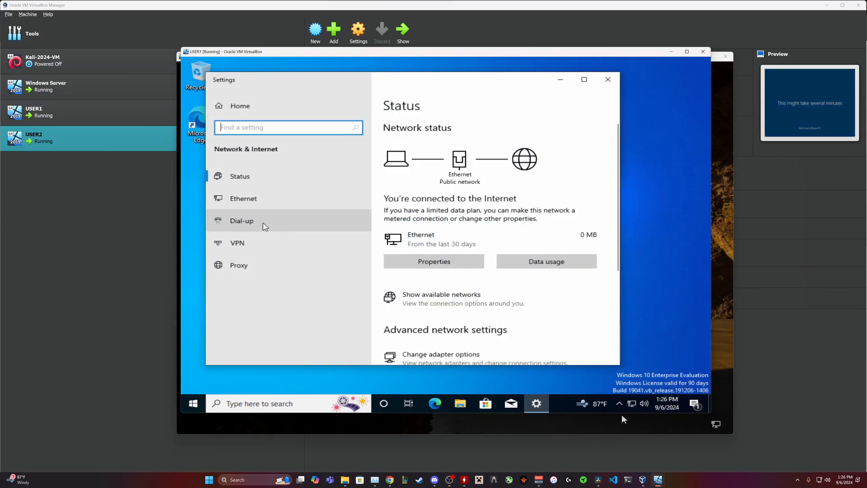
pyautogui.click(253, 202)
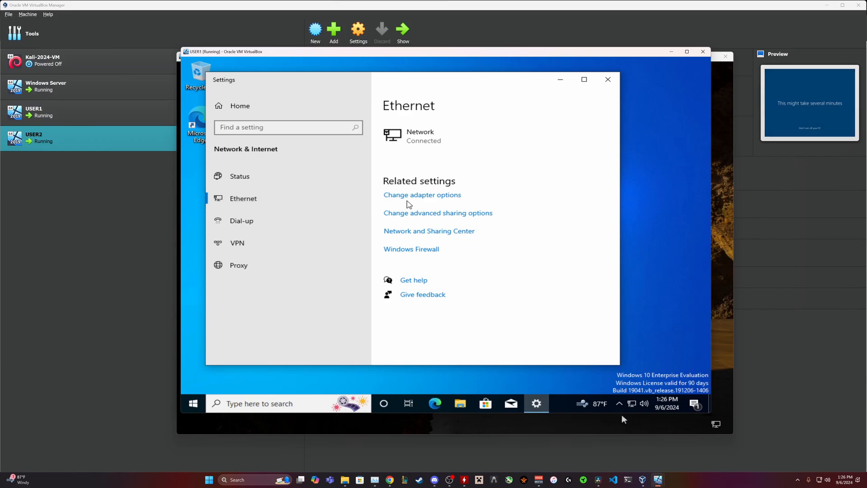
pyautogui.click(409, 196)
pyautogui.click(313, 164)
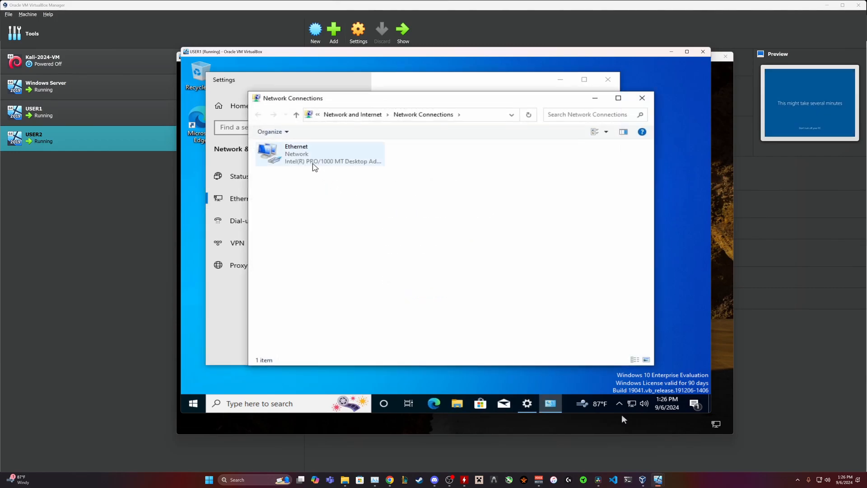
pyautogui.rightClick(313, 163)
pyautogui.click(337, 252)
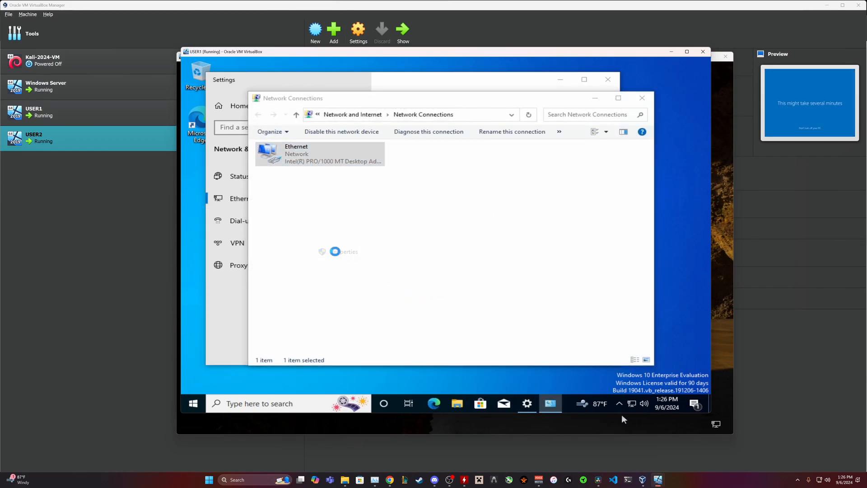
# Uncheck IPv6 and open the IPv4 properties.
pyautogui.scroll(-1, 432, 228)
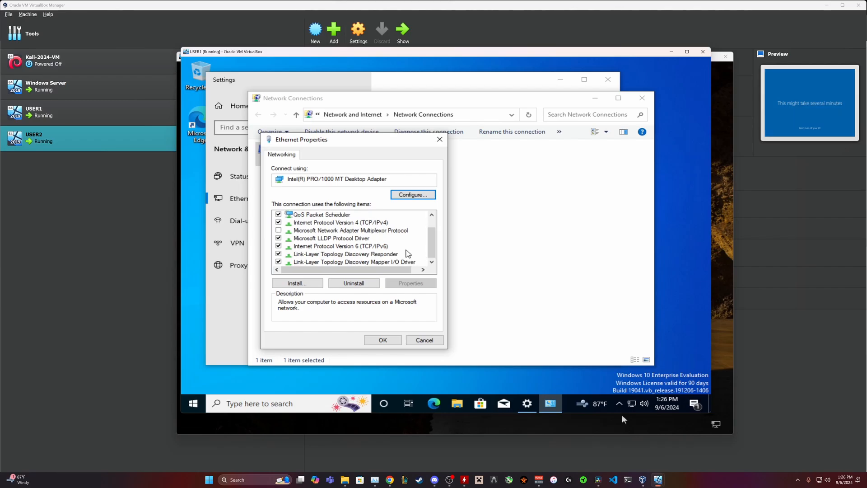
pyautogui.click(278, 246)
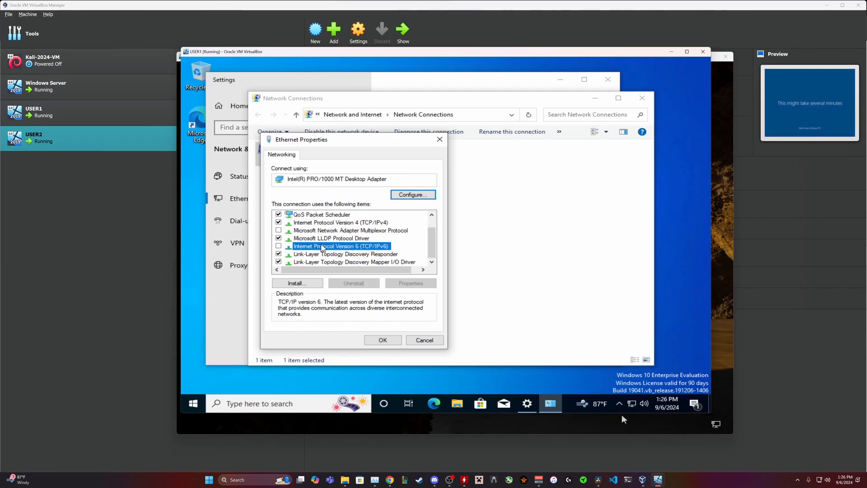
pyautogui.doubleClick(315, 223)
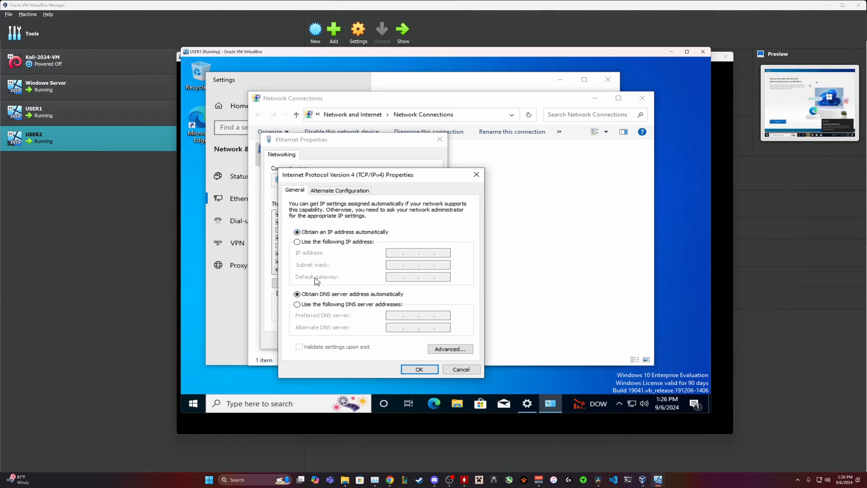
# Set the preferred DNS server to 192.168.1.1, confirm both dialogs, and close the network windows.
pyautogui.click(297, 304)
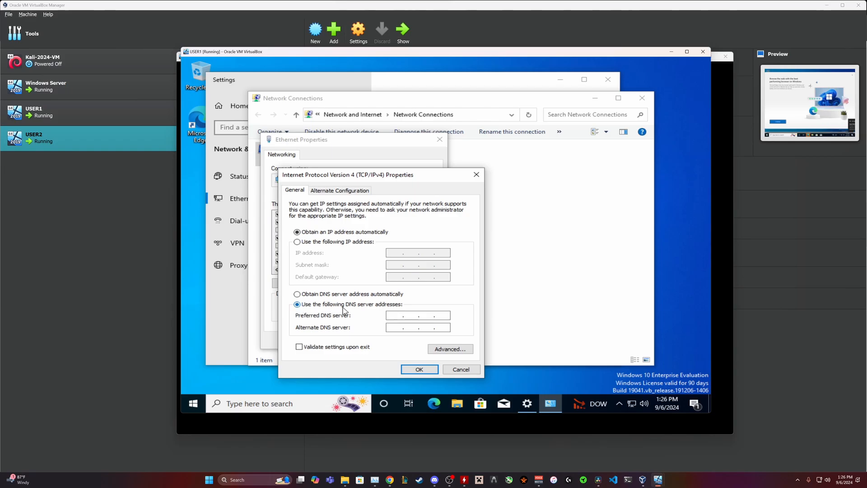
pyautogui.click(399, 316)
pyautogui.write('192.168.1.1')
pyautogui.click(420, 370)
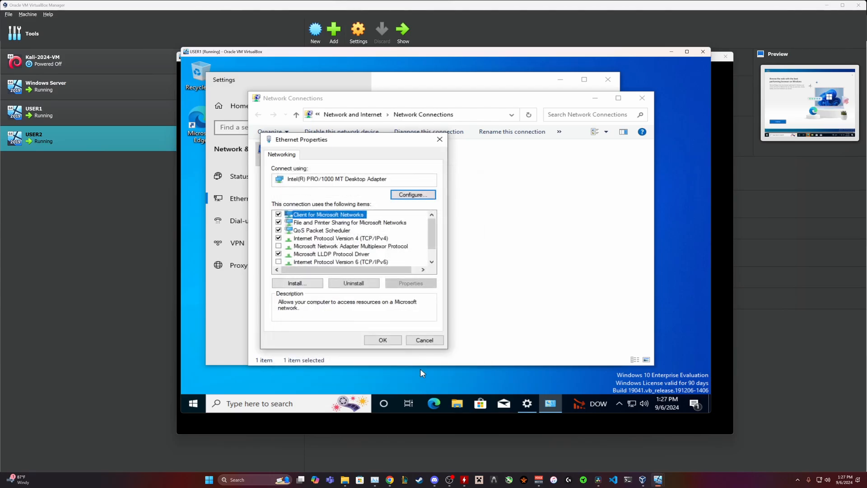
pyautogui.click(388, 341)
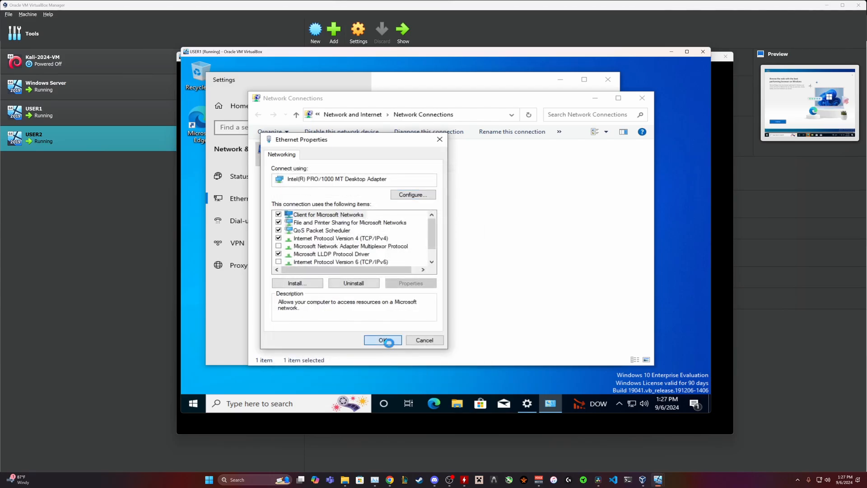
pyautogui.click(642, 99)
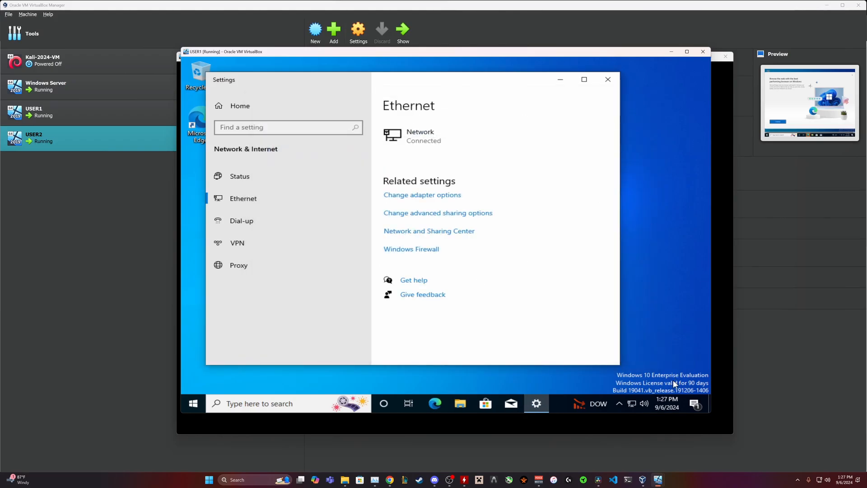
pyautogui.click(608, 79)
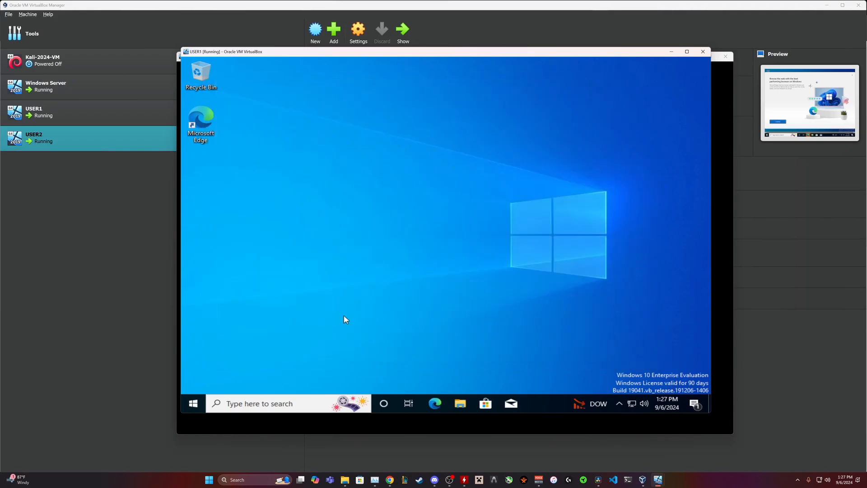
# Open the System About page in Windows Settings.
pyautogui.click(194, 406)
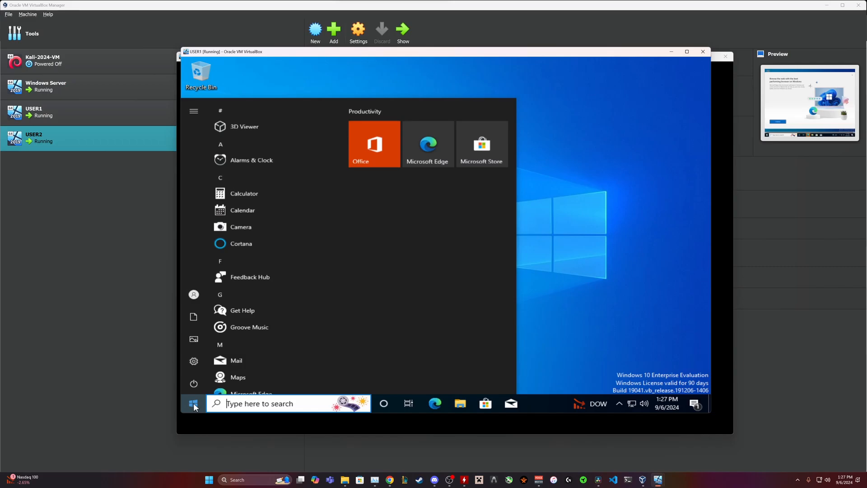
pyautogui.click(194, 361)
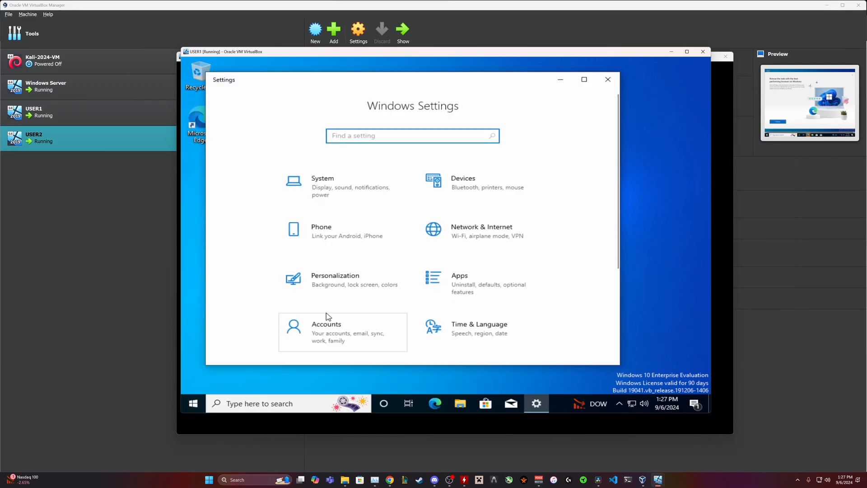
pyautogui.scroll(-3, 325, 316)
pyautogui.scroll(3, 324, 207)
pyautogui.click(326, 197)
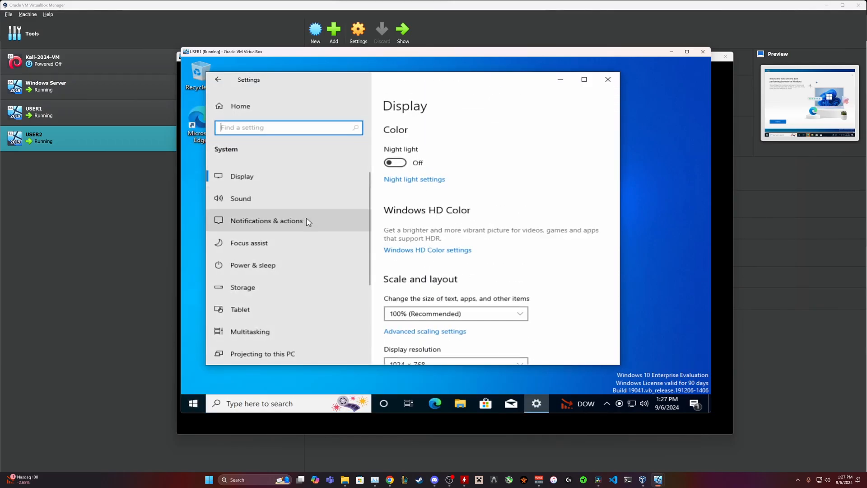
pyautogui.scroll(-3, 287, 294)
pyautogui.click(255, 324)
pyautogui.scroll(-10, 473, 285)
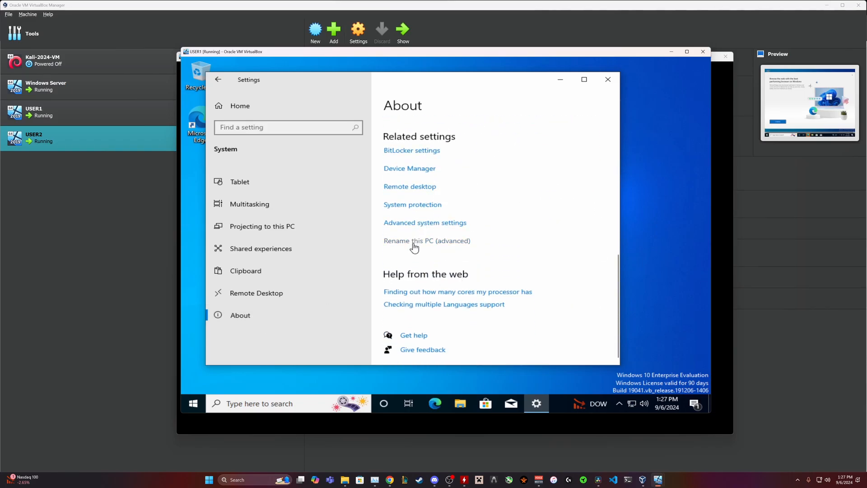
# Set the computer description to CLIENT1, apply it, and open the domain membership options.
pyautogui.click(414, 246)
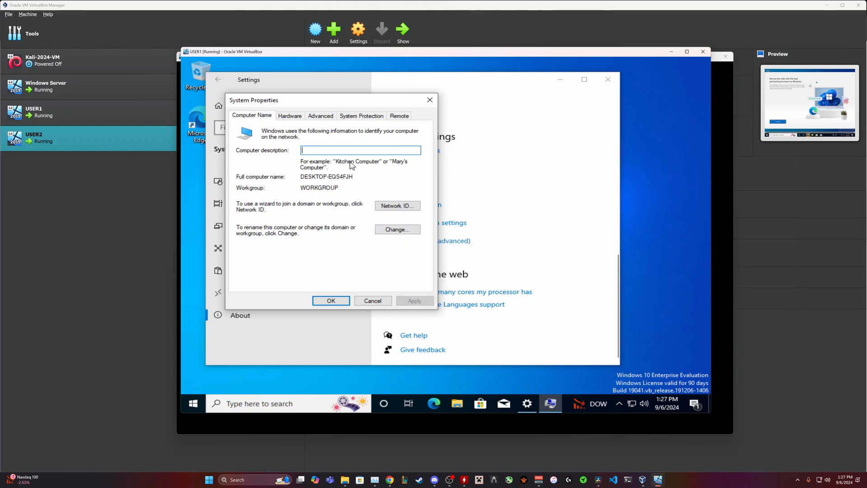
pyautogui.write('CLIENT1')
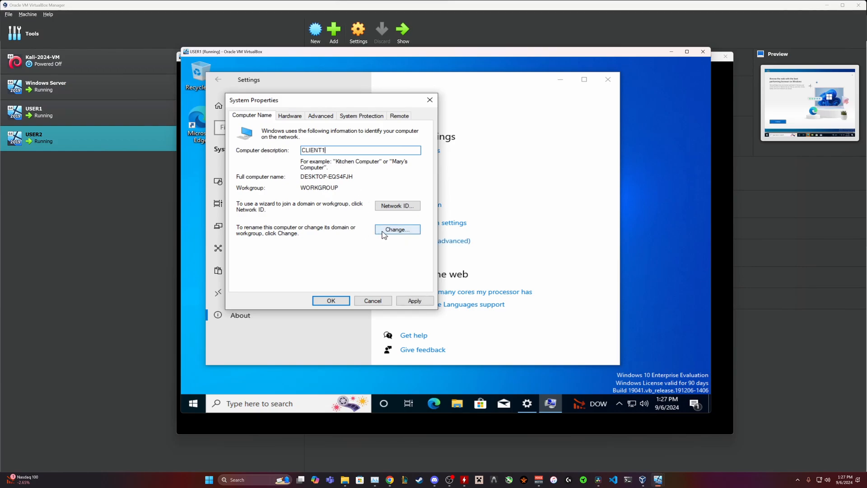
pyautogui.click(409, 302)
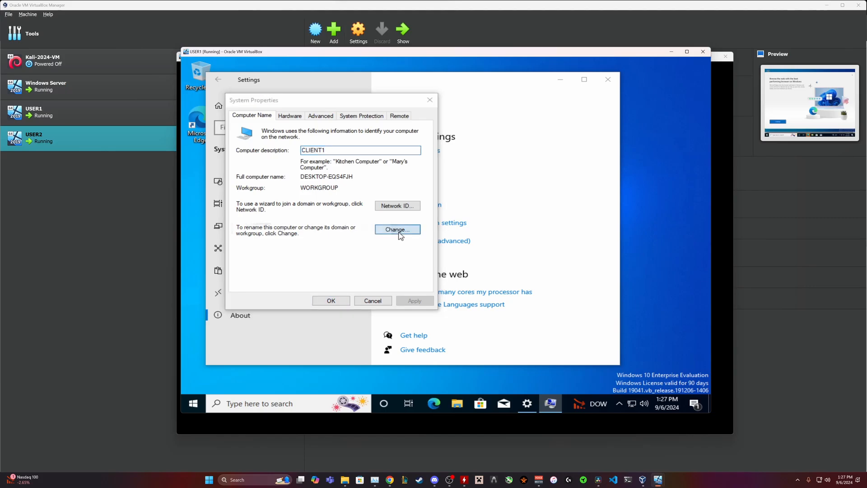
pyautogui.click(399, 231)
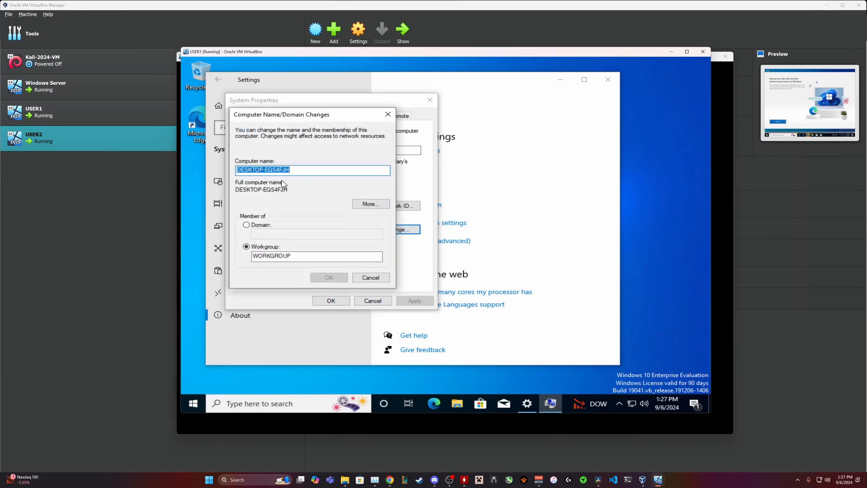
# Rename the computer to CLIENT1 and submit joining the testproject.com domain.
pyautogui.click(246, 224)
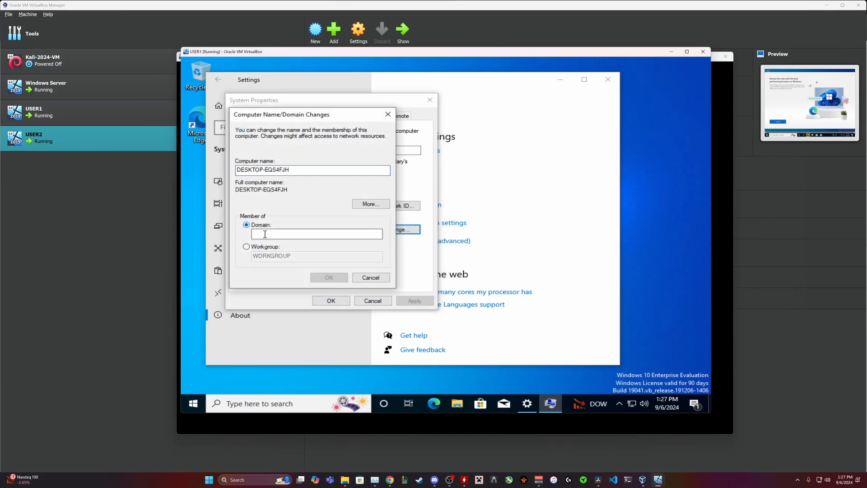
pyautogui.write('test')
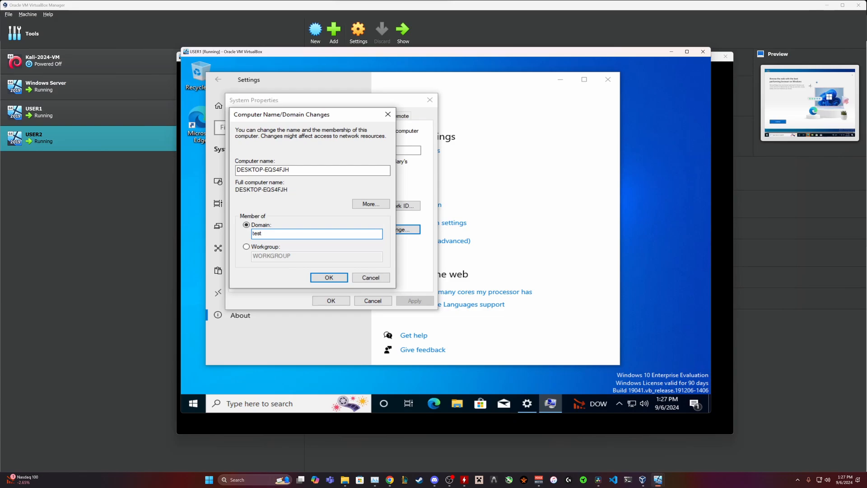
pyautogui.write('project.com')
pyautogui.hotkey('ctrl', 'a')
pyautogui.write('CLIENT1')
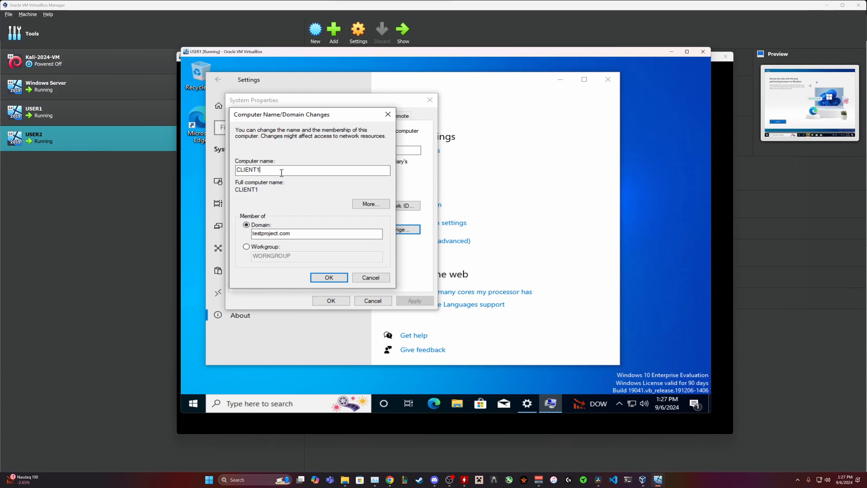
pyautogui.click(327, 277)
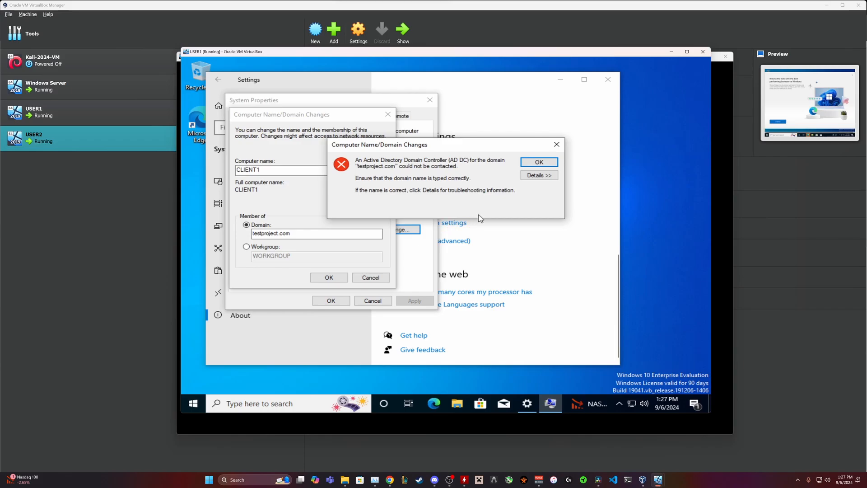
# Dismiss the domain controller error and go to the Ethernet network settings.
pyautogui.click(537, 163)
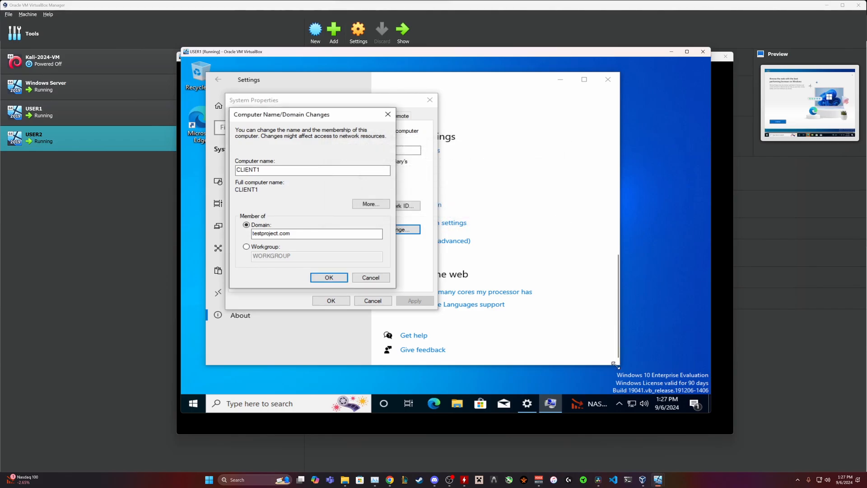
pyautogui.rightClick(633, 403)
pyautogui.click(631, 390)
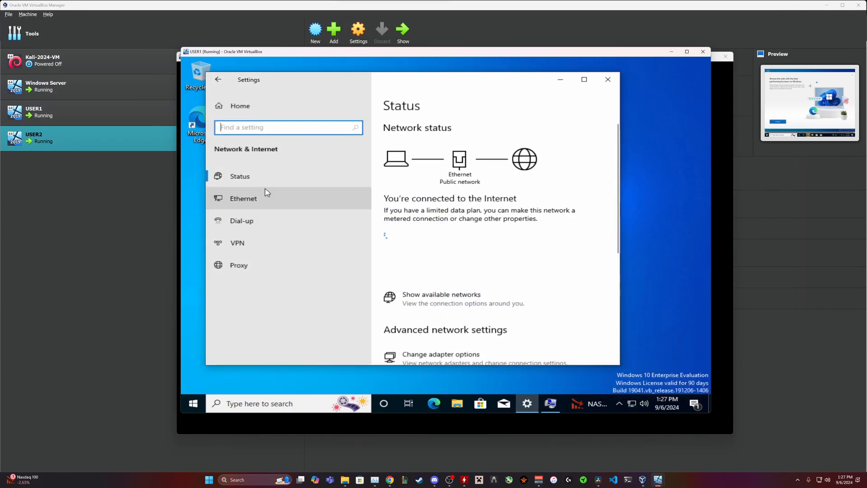
pyautogui.click(248, 198)
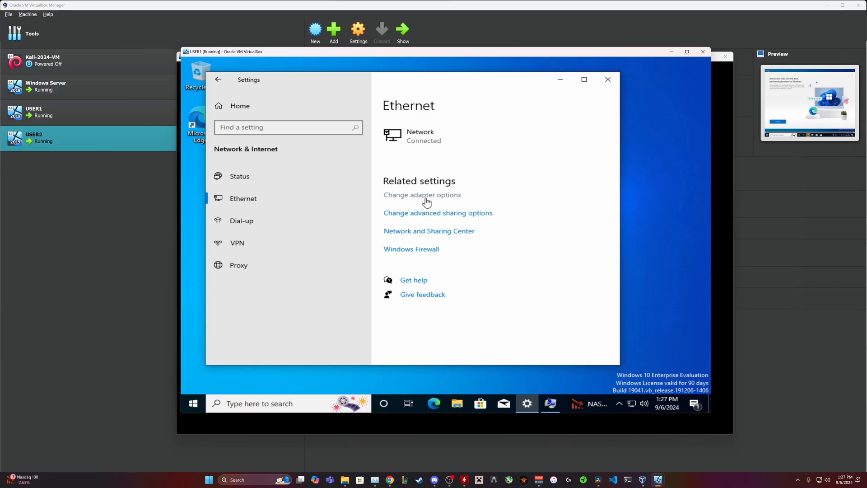
# Open the IPv4 properties of the Ethernet adapter.
pyautogui.click(427, 202)
pyautogui.click(316, 162)
pyautogui.rightClick(323, 160)
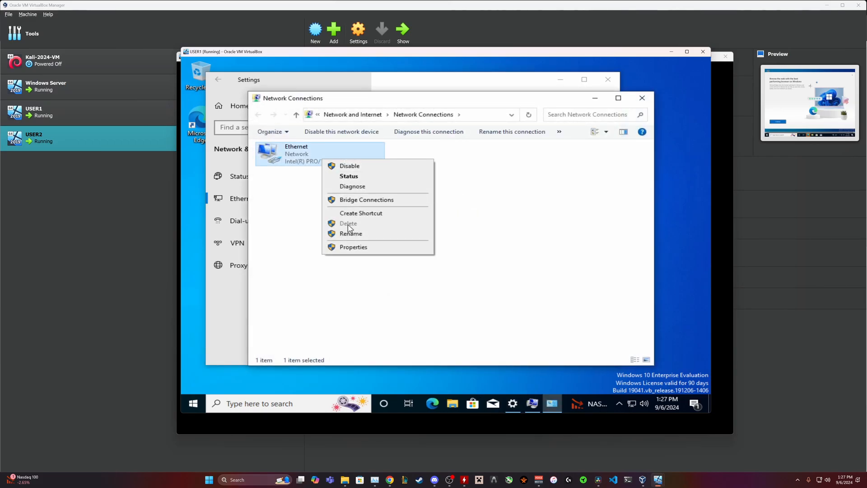
pyautogui.click(351, 247)
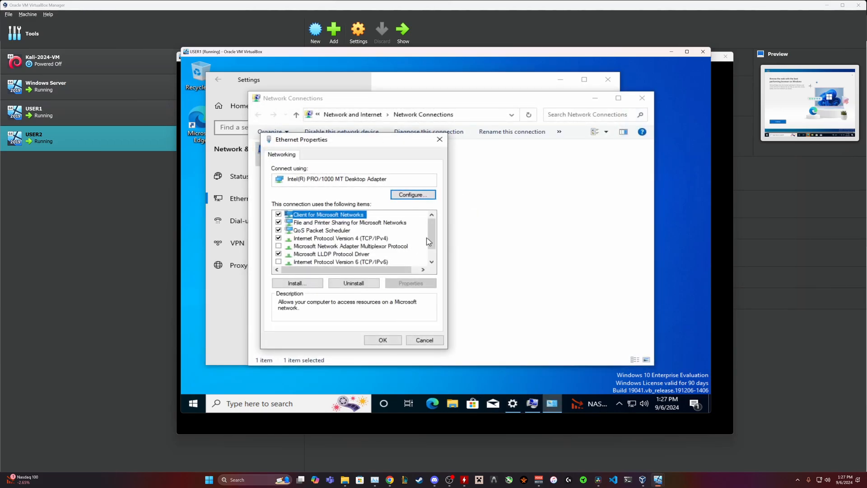
pyautogui.scroll(-1, 429, 241)
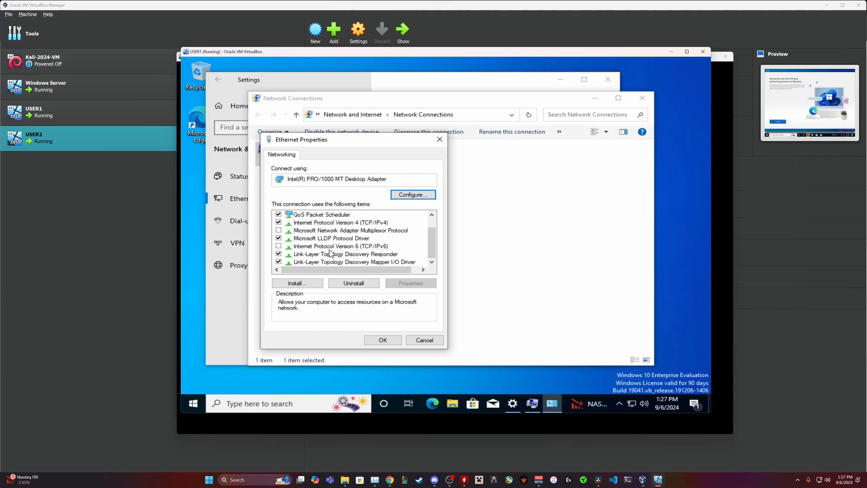
pyautogui.doubleClick(324, 223)
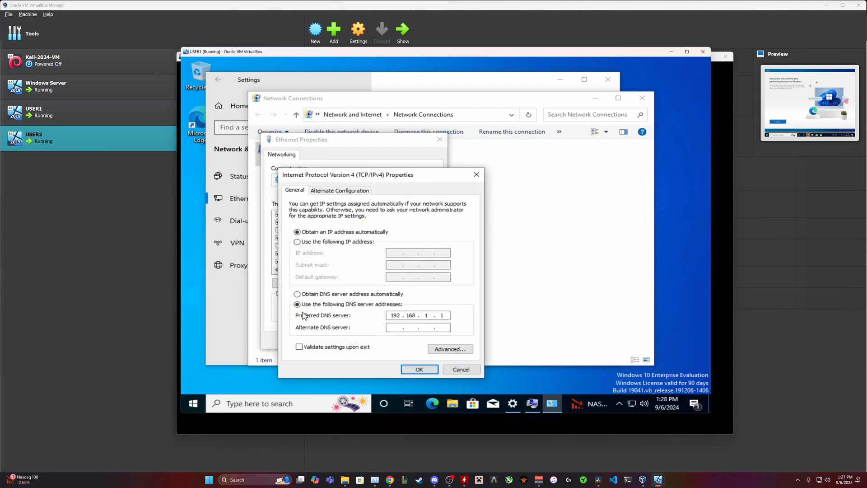
# Check the preferred DNS server, then close the IPv4, adapter and Network Connections windows.
pyautogui.click(447, 315)
pyautogui.click(421, 370)
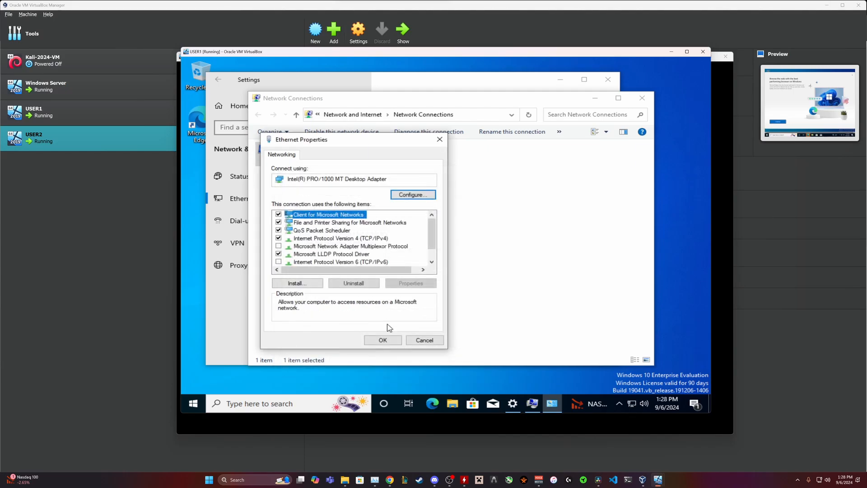
pyautogui.click(383, 340)
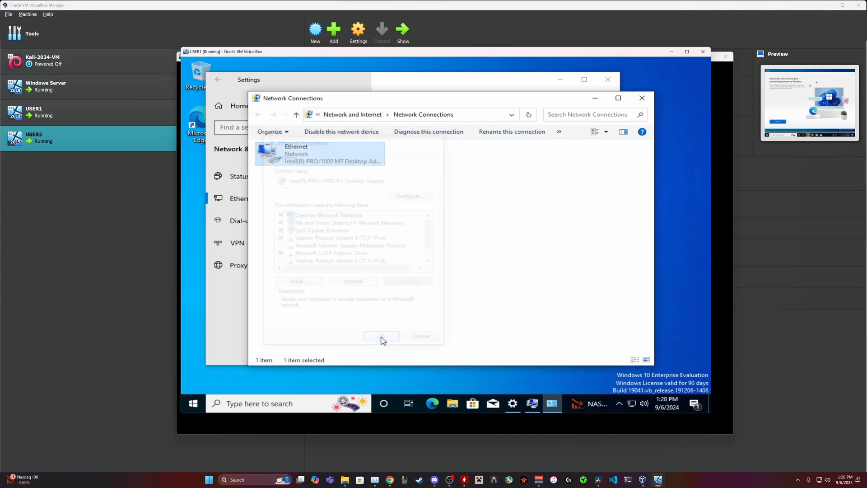
pyautogui.click(642, 98)
# Retry the testproject.com join and enter the domain administrator user name and password.
pyautogui.click(608, 84)
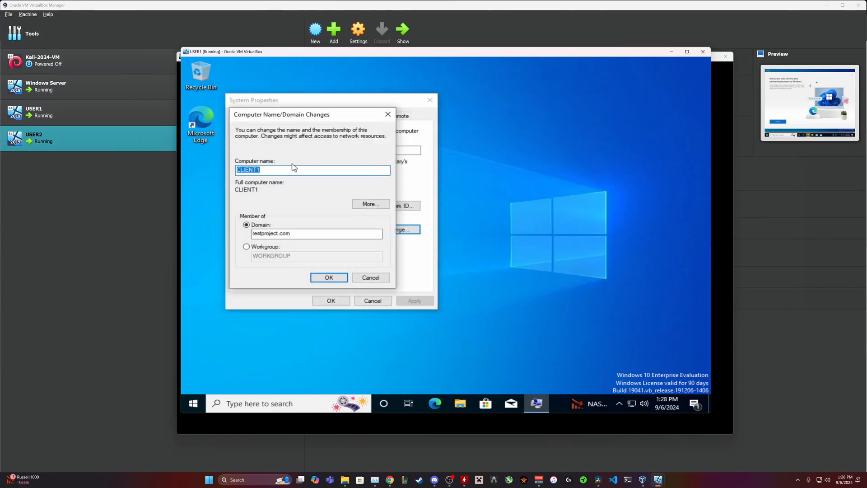
pyautogui.click(322, 278)
pyautogui.write('Ad')
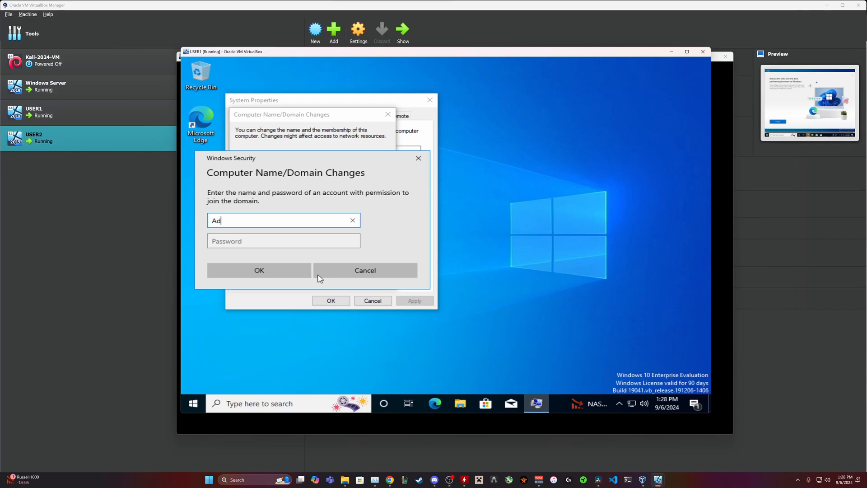
pyautogui.write('ministrator')
pyautogui.press('Tab')
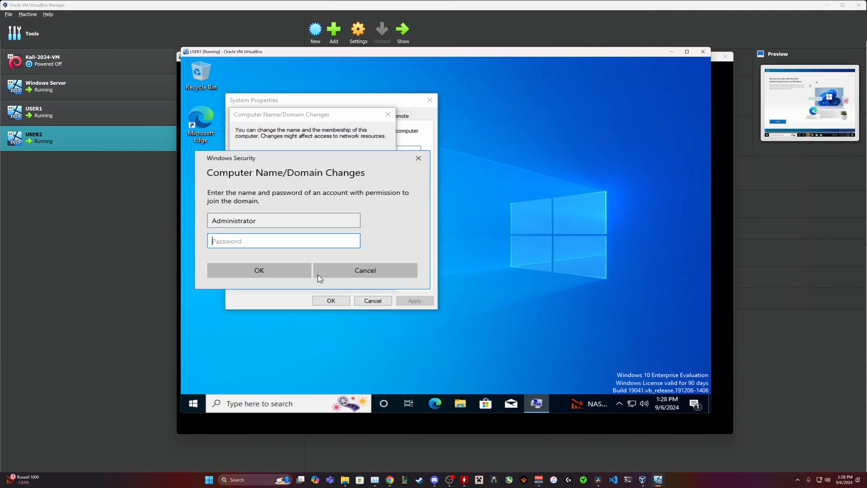
pyautogui.write('Password123')
pyautogui.press('Return')
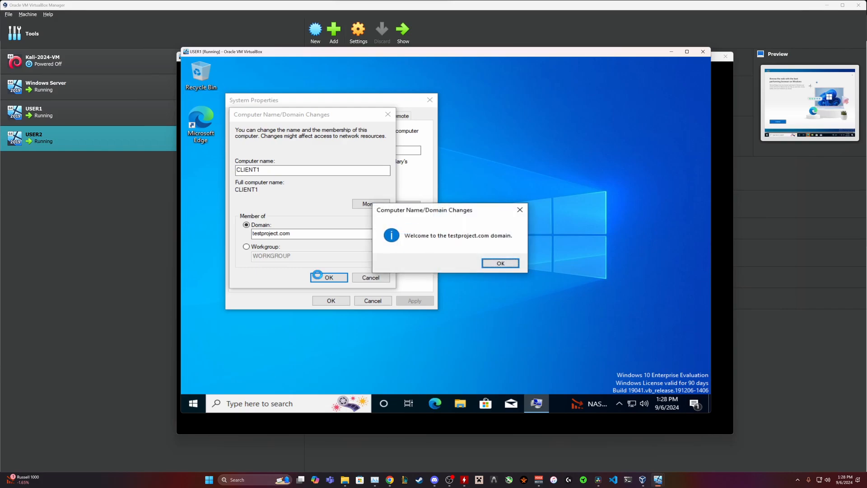
# Acknowledge the welcome and restart messages, close System Properties, and restart now.
pyautogui.click(501, 264)
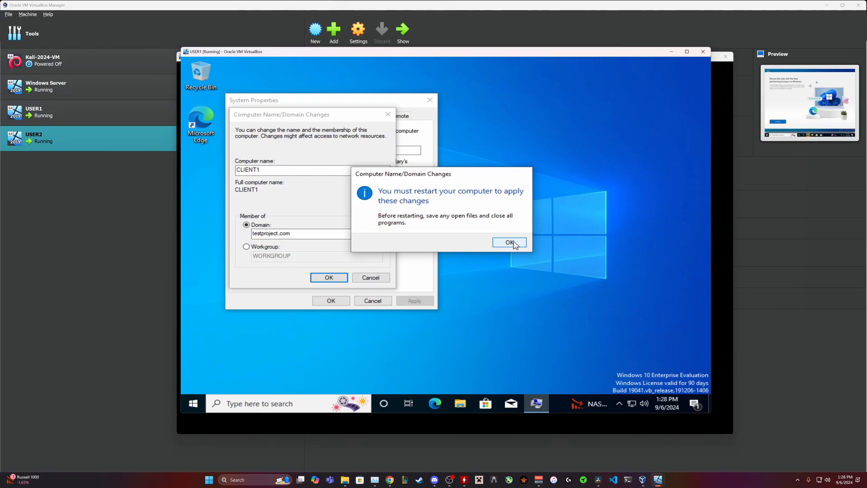
pyautogui.click(510, 243)
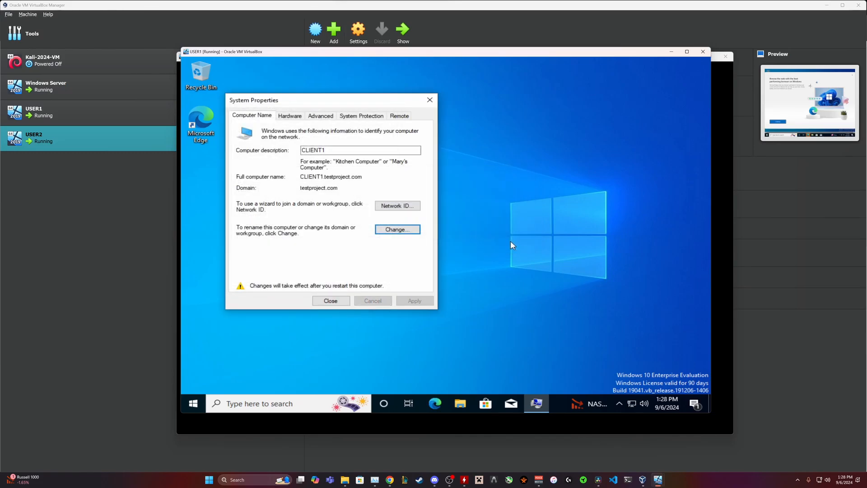
pyautogui.click(332, 300)
pyautogui.click(458, 239)
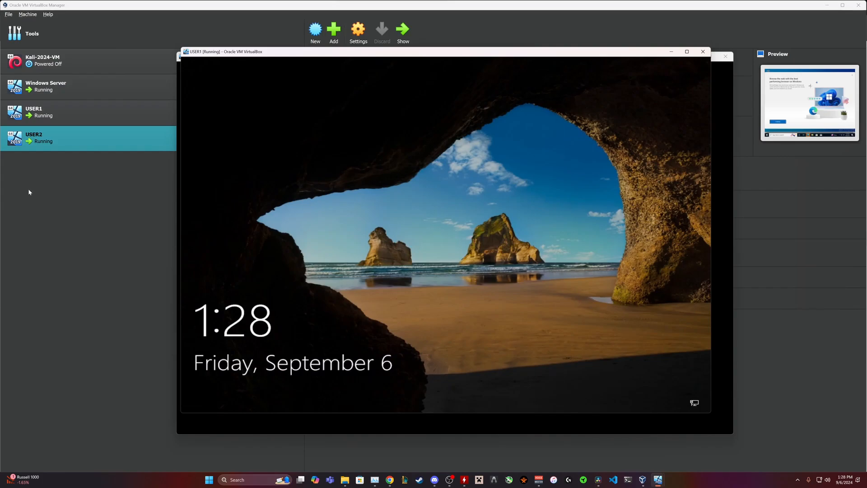
# Sign in to CLIENT1 with the account password.
pyautogui.click(288, 160)
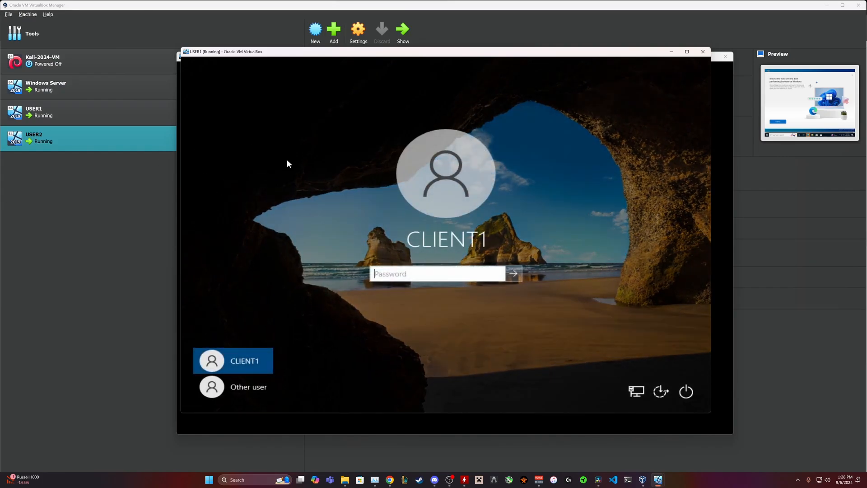
pyautogui.write('P@ssw0rd')
pyautogui.press('Return')
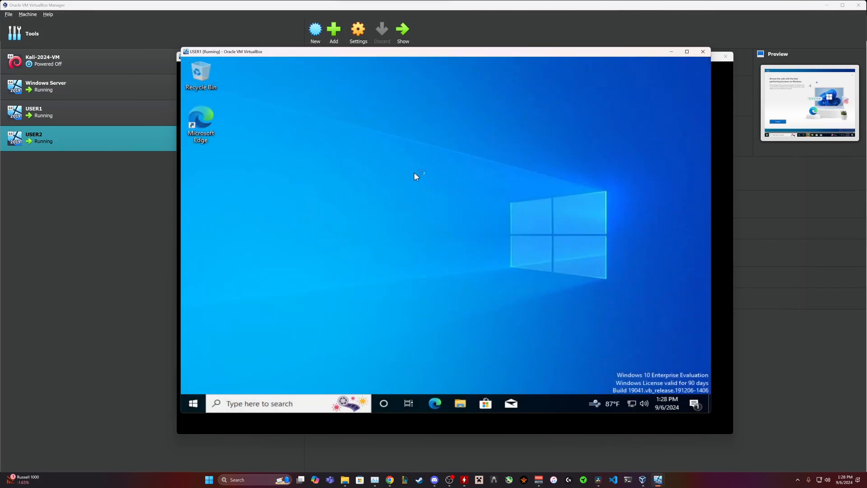
# Open the System About page and its advanced computer name properties.
pyautogui.click(194, 404)
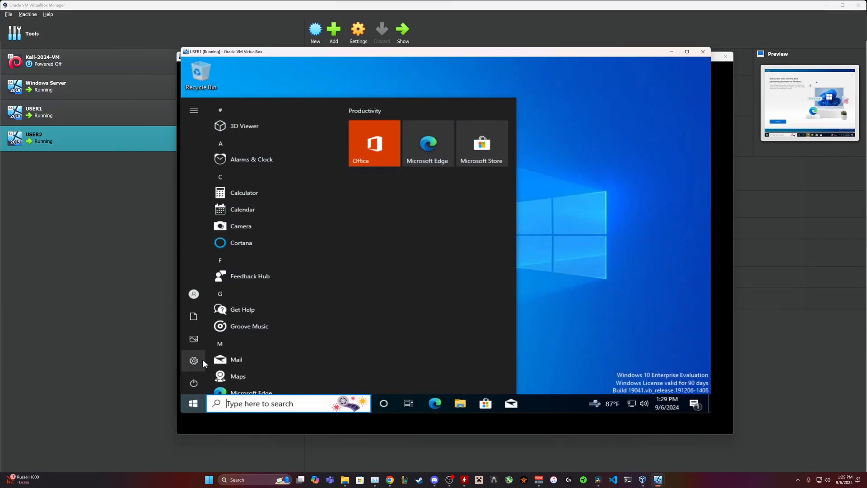
pyautogui.click(198, 360)
pyautogui.scroll(-3, 338, 286)
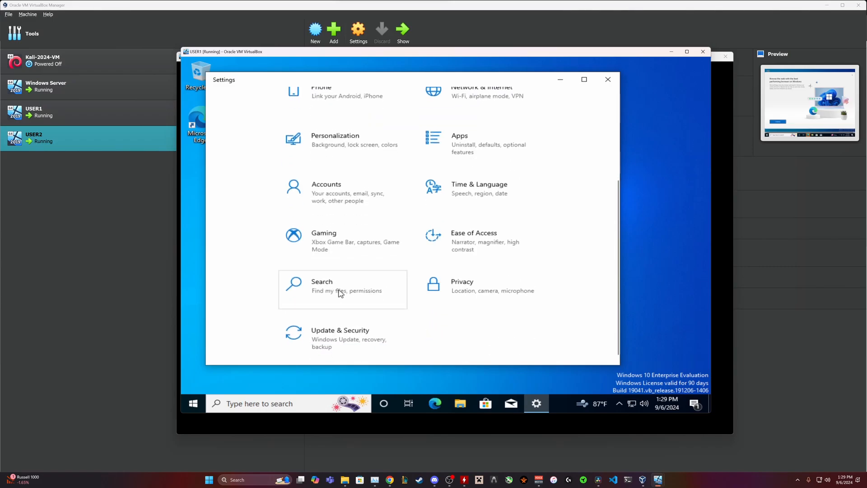
pyautogui.scroll(3, 339, 180)
pyautogui.click(335, 190)
pyautogui.scroll(-3, 293, 289)
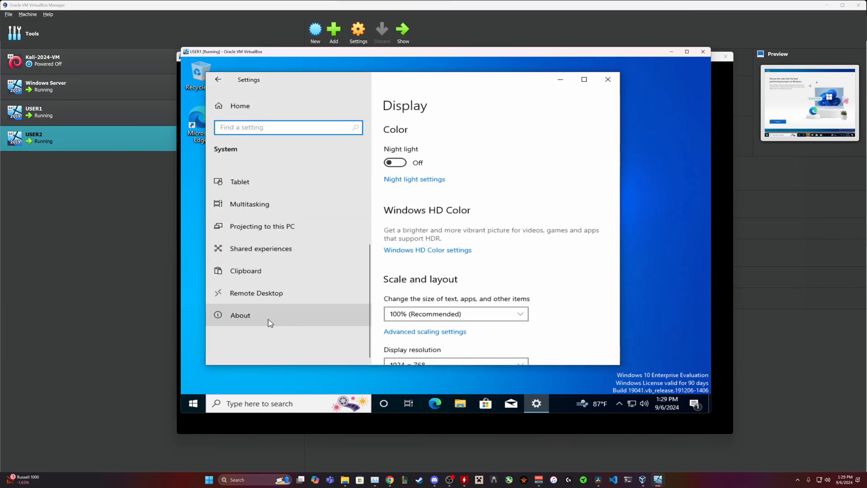
pyautogui.click(270, 317)
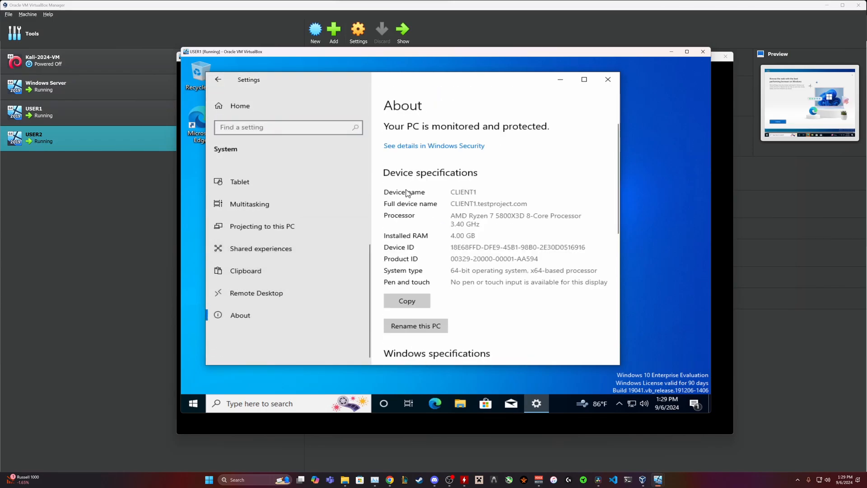
pyautogui.scroll(-5, 403, 281)
pyautogui.click(408, 283)
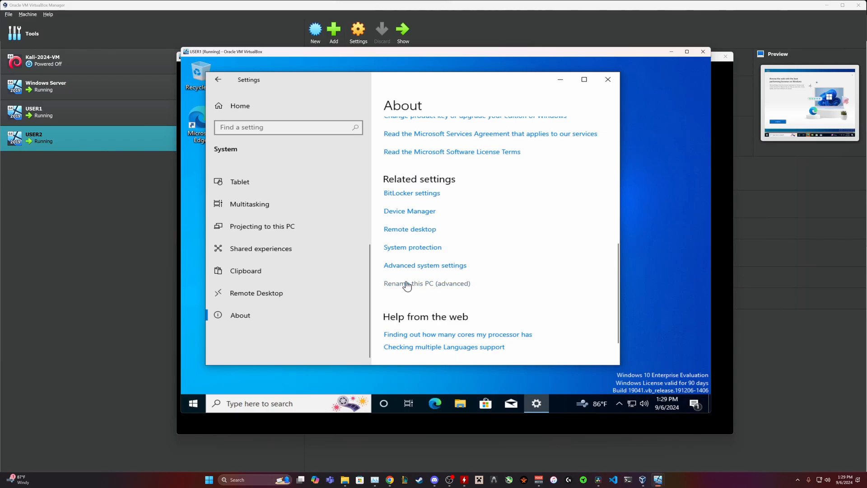
# Confirm the domain reads testproject.com, then close the name change and System Properties windows unchanged.
pyautogui.click(395, 231)
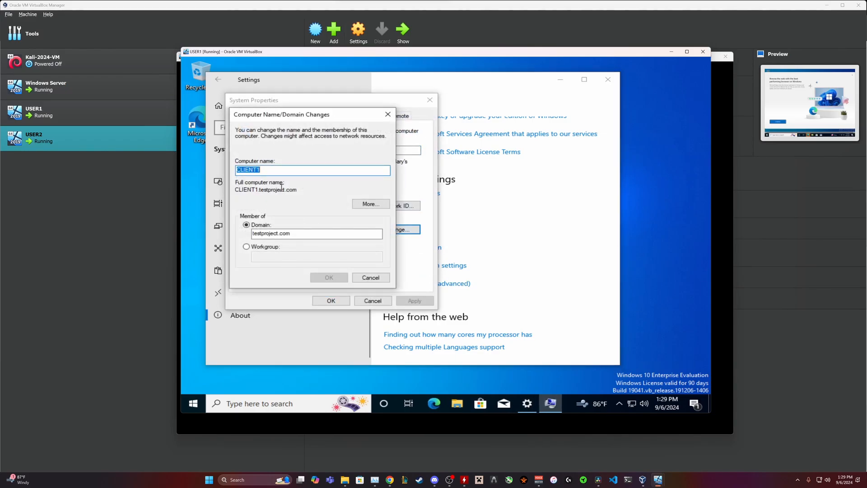
pyautogui.moveTo(259, 191); pyautogui.dragTo(296, 192)
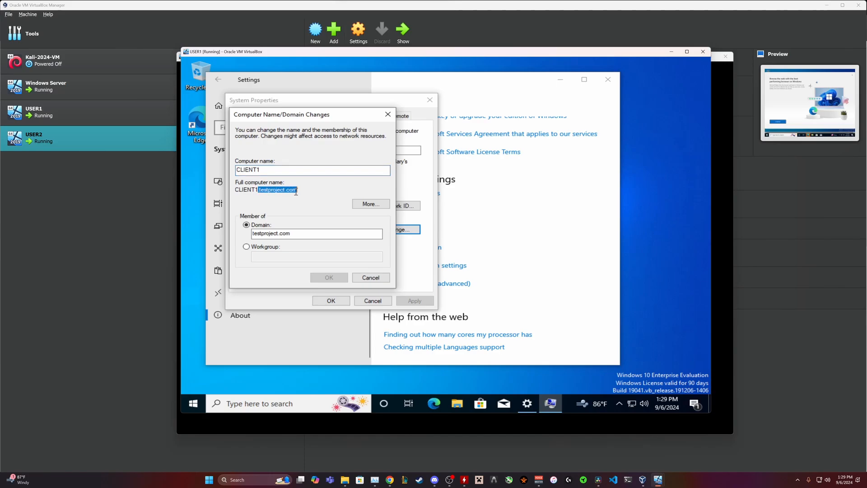
pyautogui.doubleClick(283, 233)
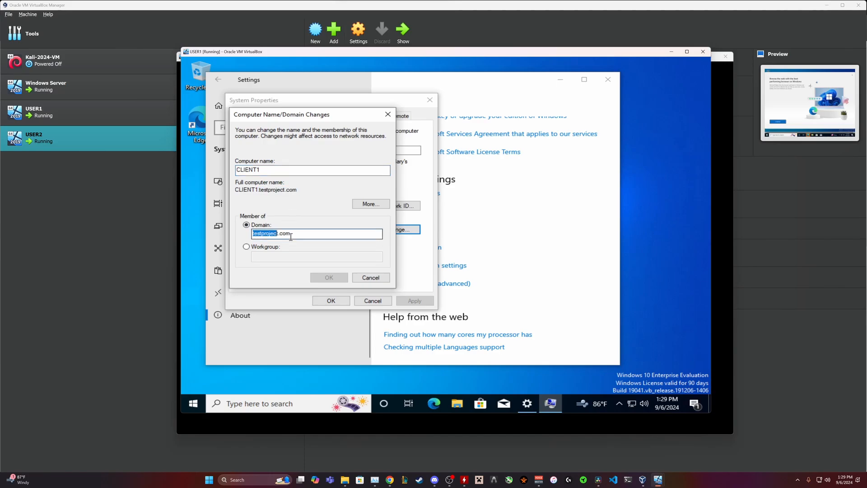
pyautogui.click(368, 278)
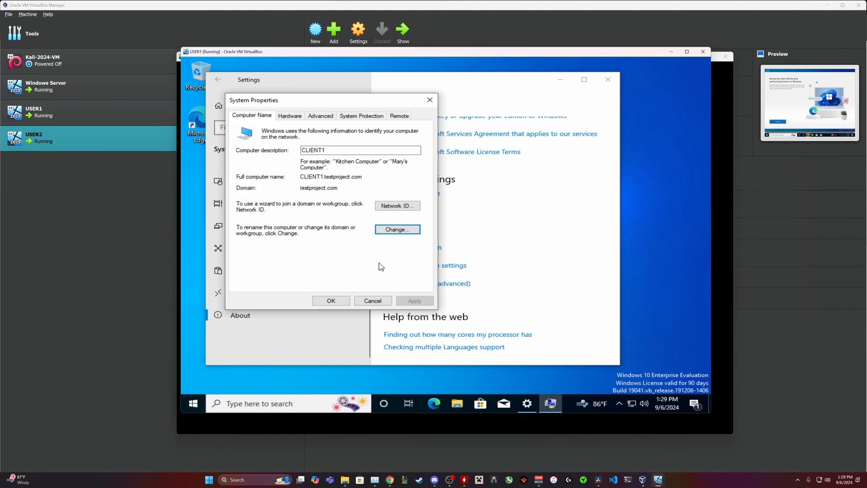
pyautogui.click(331, 300)
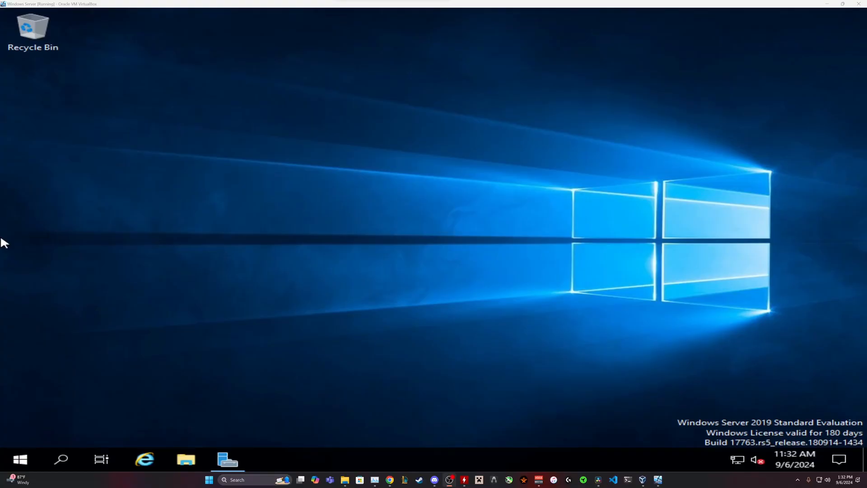
# Relaunch Server Manager via search 'server ma', maximize it, and start Active Directory Users and Computers.
pyautogui.moveTo(231, 464)
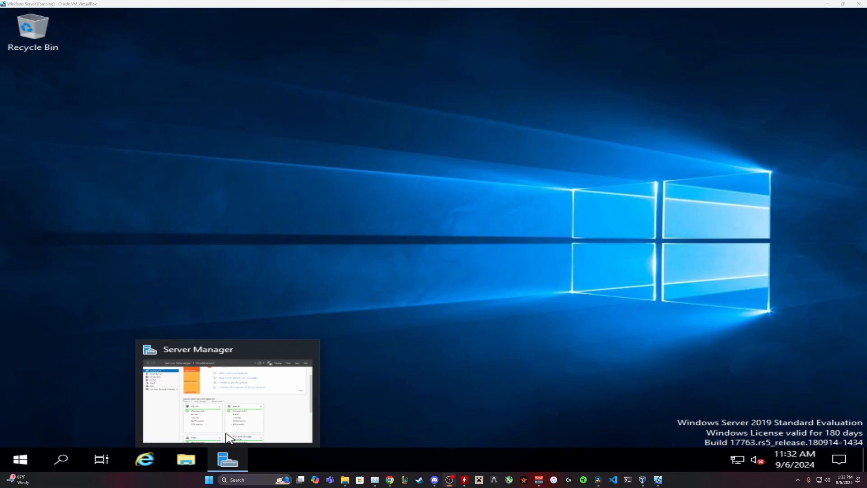
pyautogui.click(306, 350)
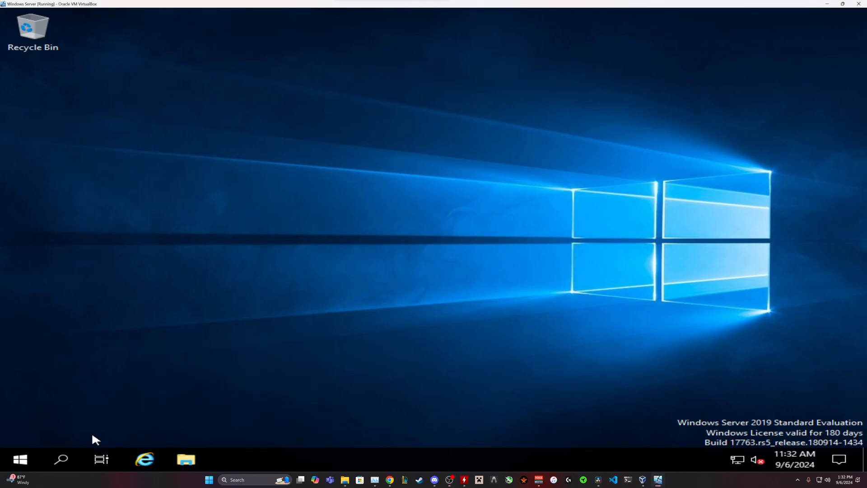
pyautogui.click(61, 452)
pyautogui.write('ser')
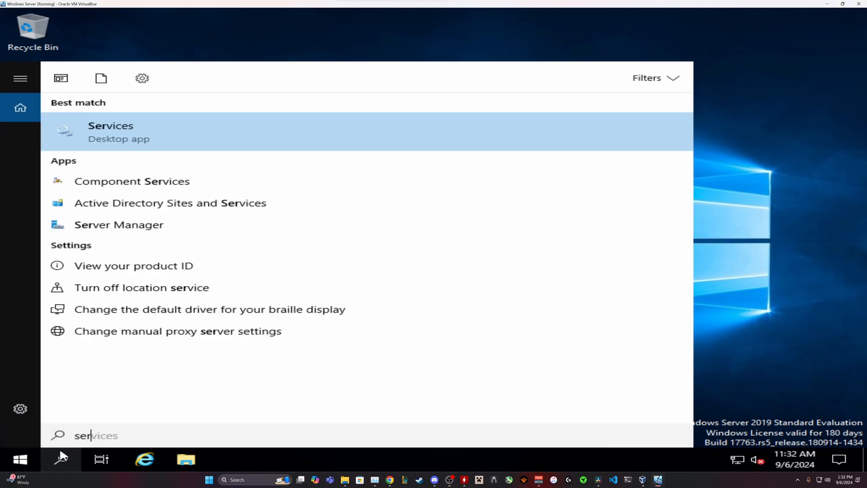
pyautogui.write('ver ma')
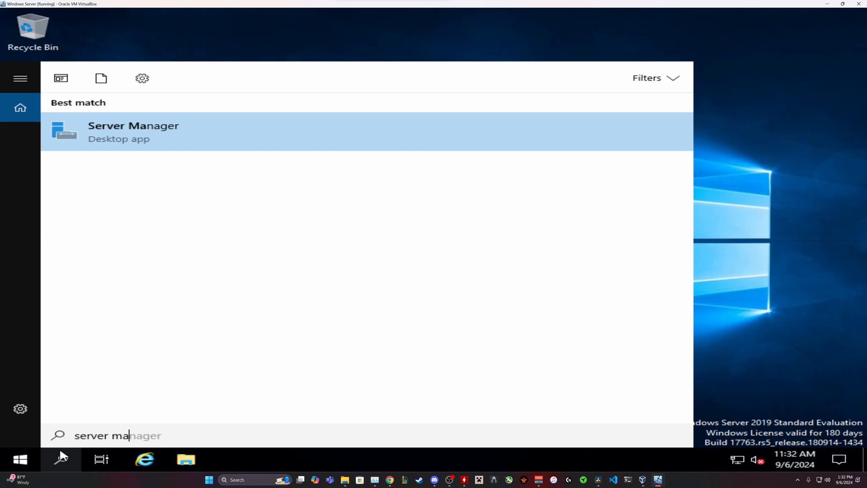
pyautogui.click(178, 143)
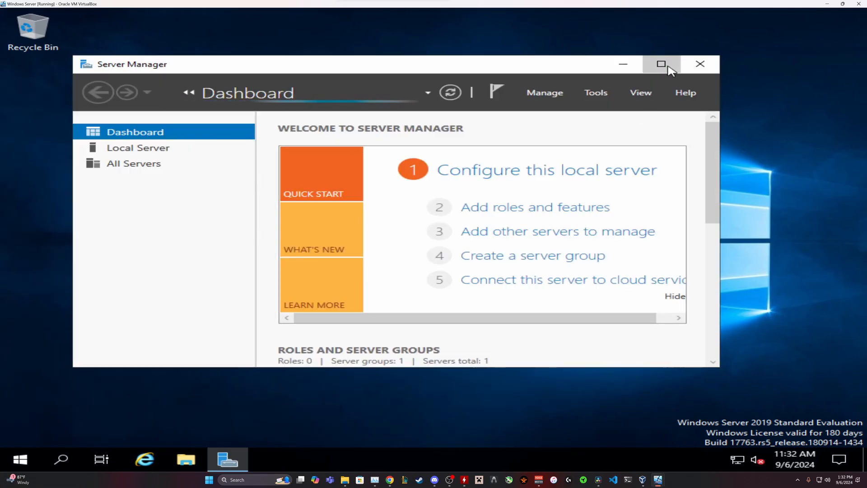
pyautogui.click(661, 63)
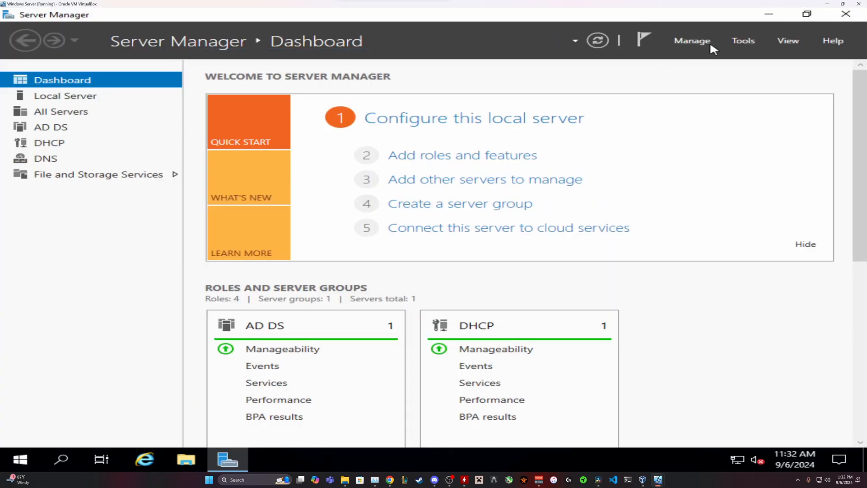
pyautogui.click(743, 41)
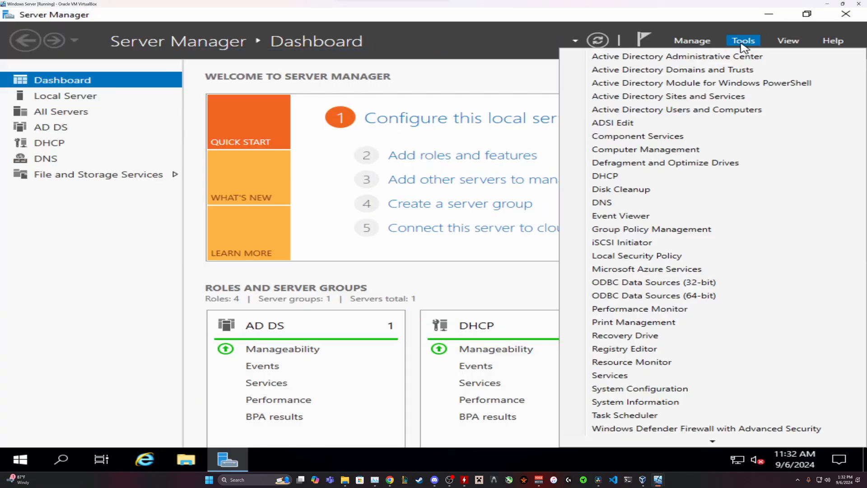
pyautogui.click(687, 110)
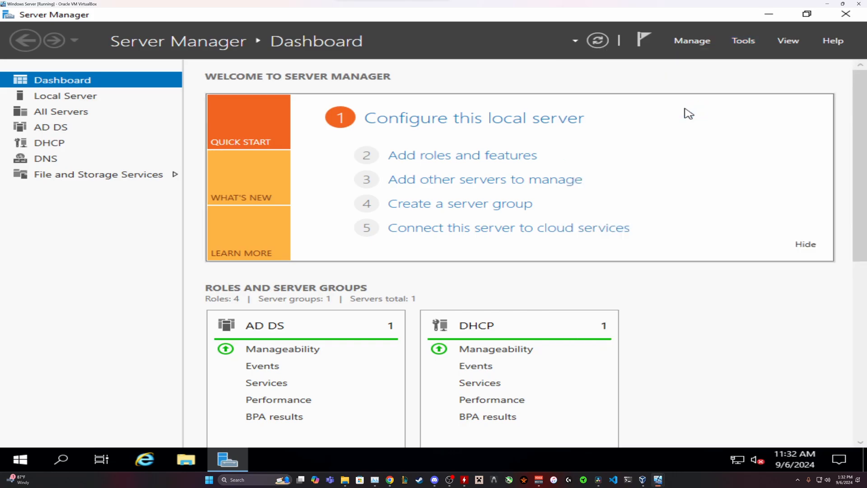
# Open the Computers container under testproject.com and highlight the CLIENT1 and CLIENT2 entries.
pyautogui.click(128, 140)
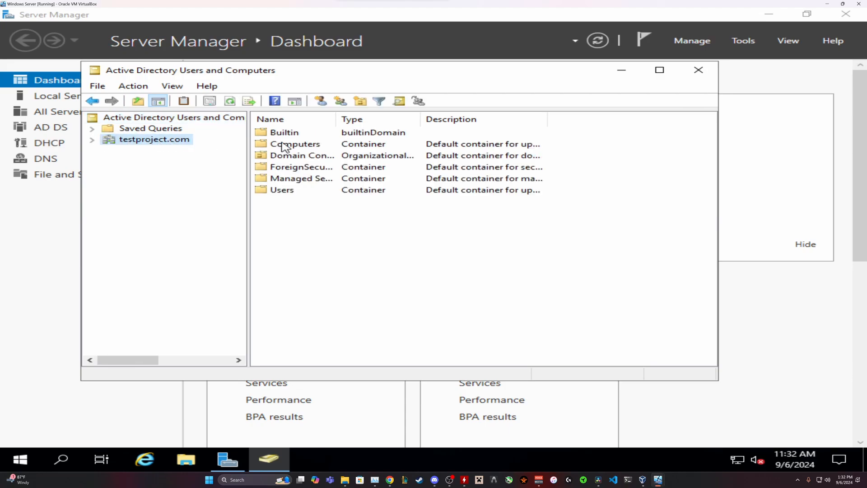
pyautogui.doubleClick(284, 146)
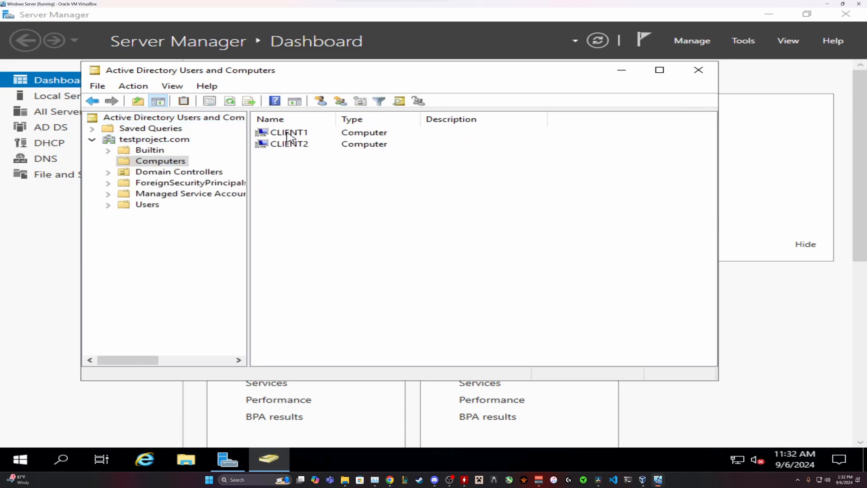
pyautogui.click(286, 134)
pyautogui.click(281, 142)
pyautogui.click(282, 134)
pyautogui.click(283, 144)
pyautogui.click(288, 135)
pyautogui.click(289, 144)
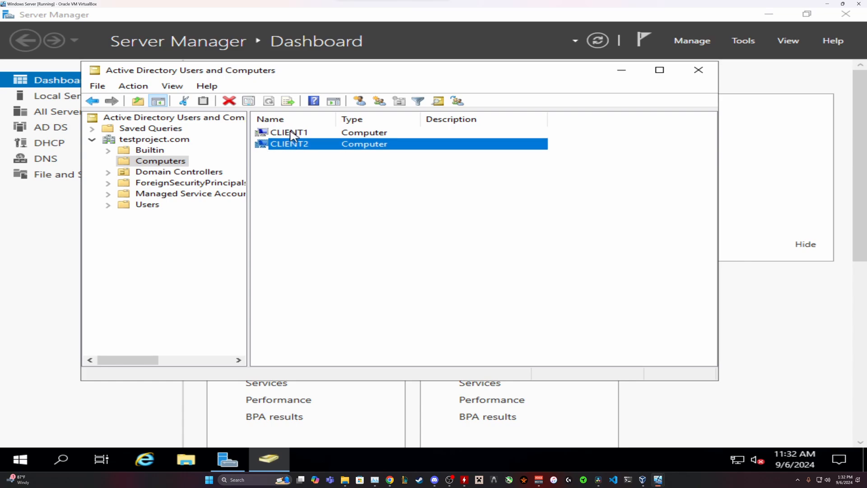
pyautogui.click(291, 134)
pyautogui.click(294, 143)
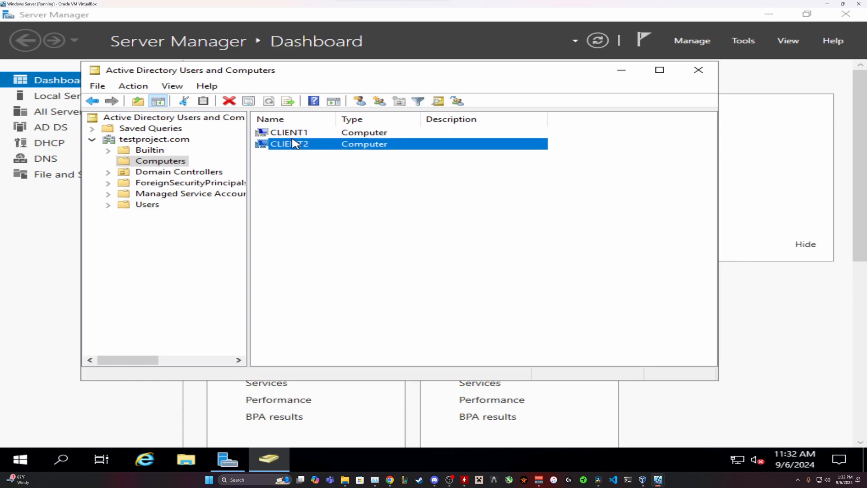